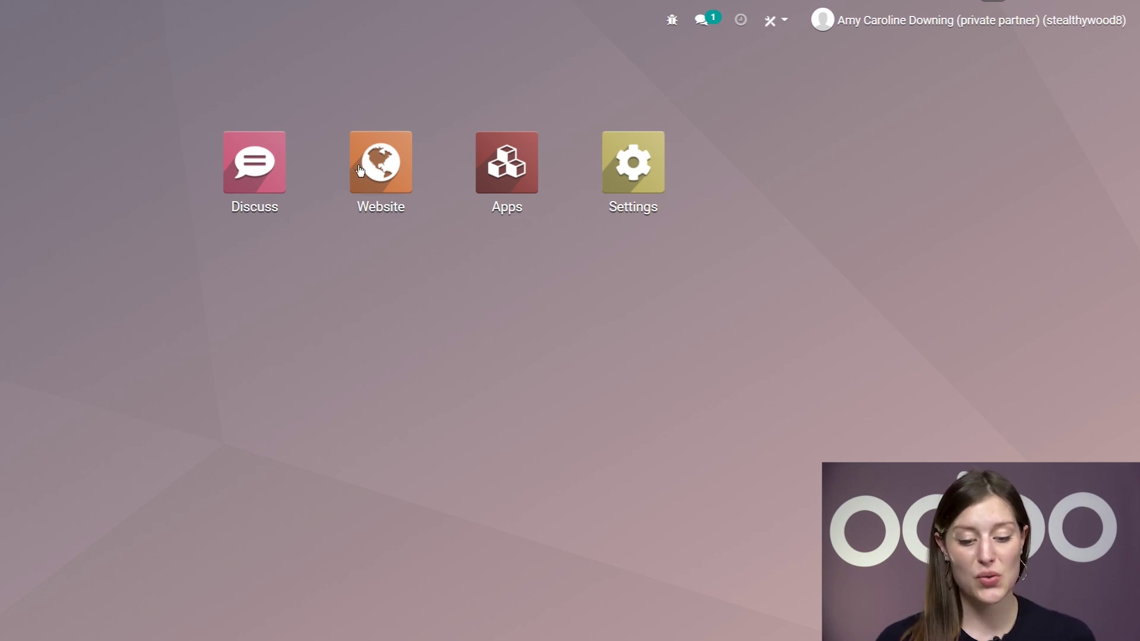
- Launch the Website app to reach its Analytics dashboard
click(357, 143)
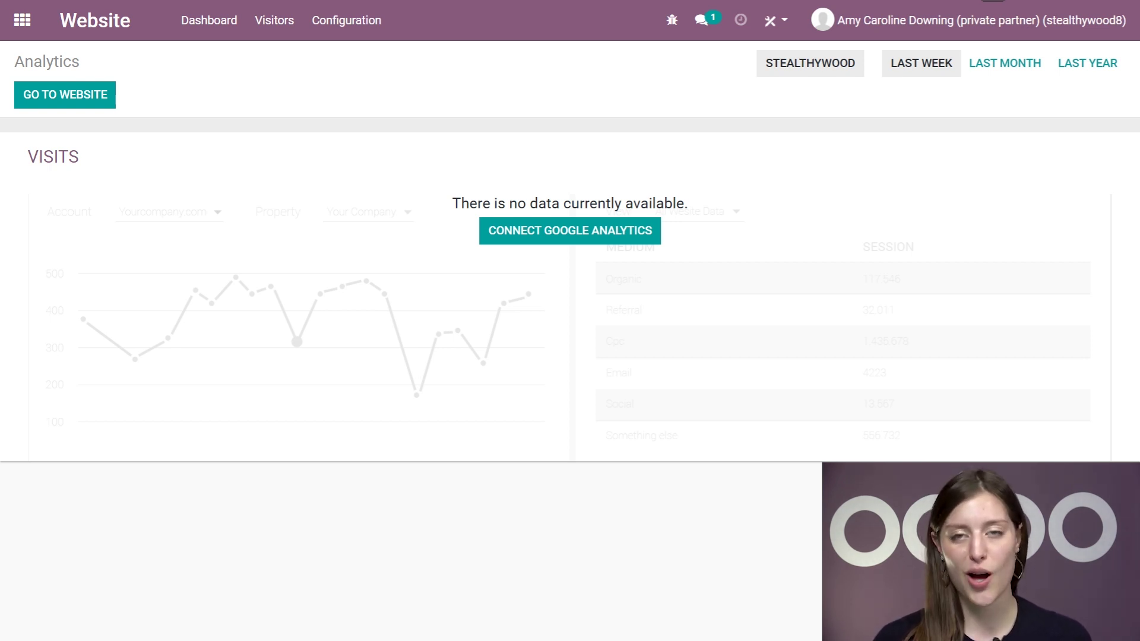
- Go to Configuration > Settings for the stealthywood website
click(367, 31)
click(357, 58)
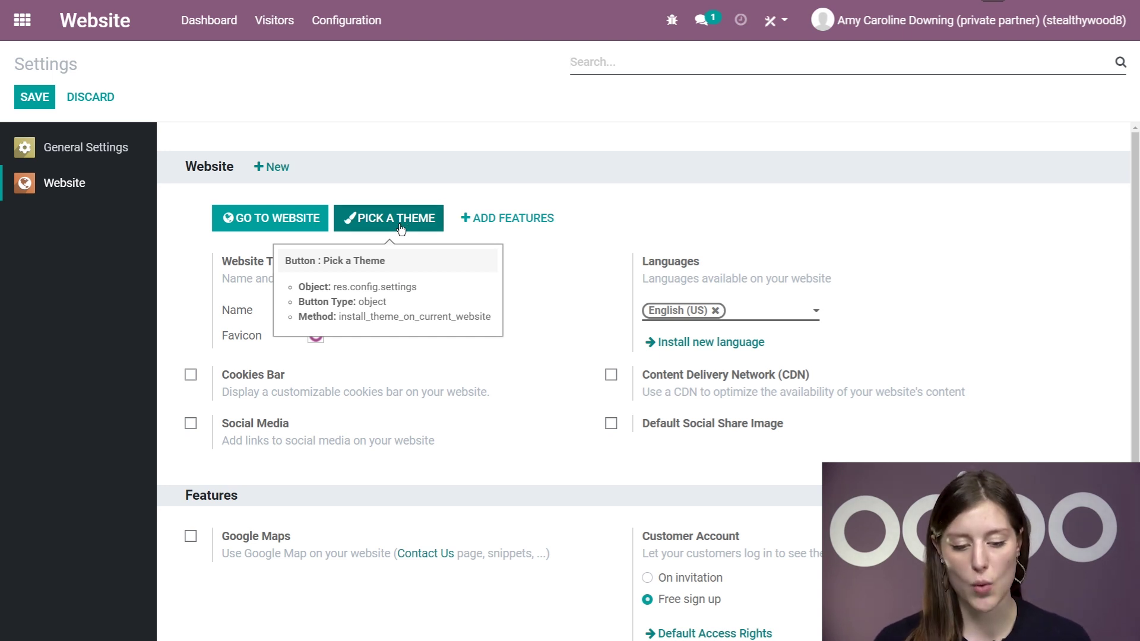
- Open the Pick a Theme gallery and browse themes such as Loftspace, Cobalt and Graphene
click(400, 229)
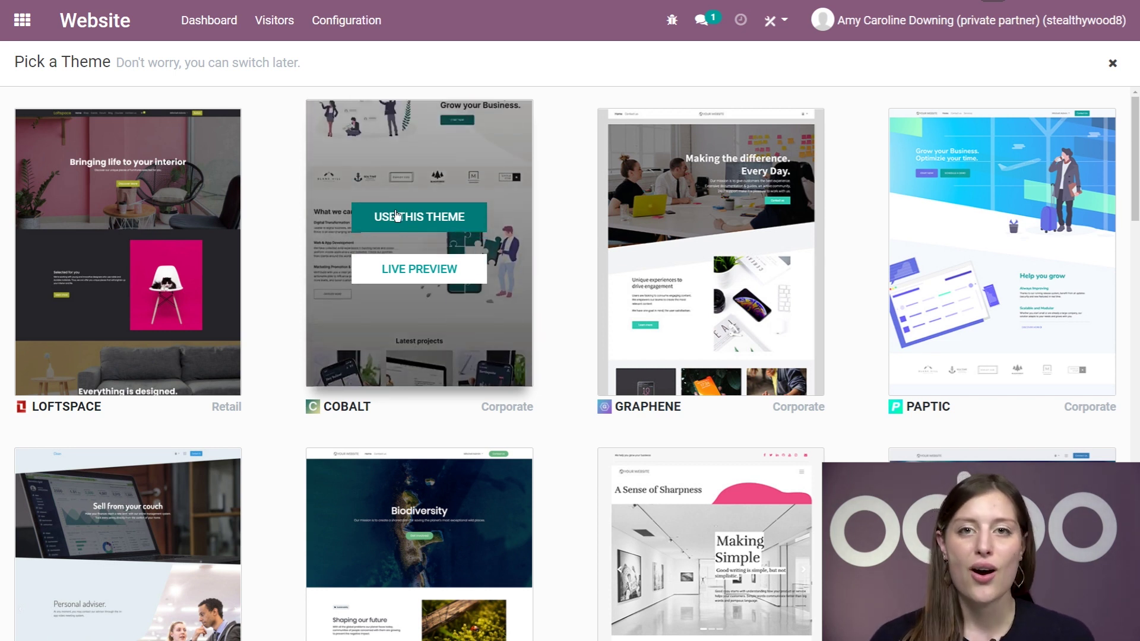
scroll(609, 260, down, 4)
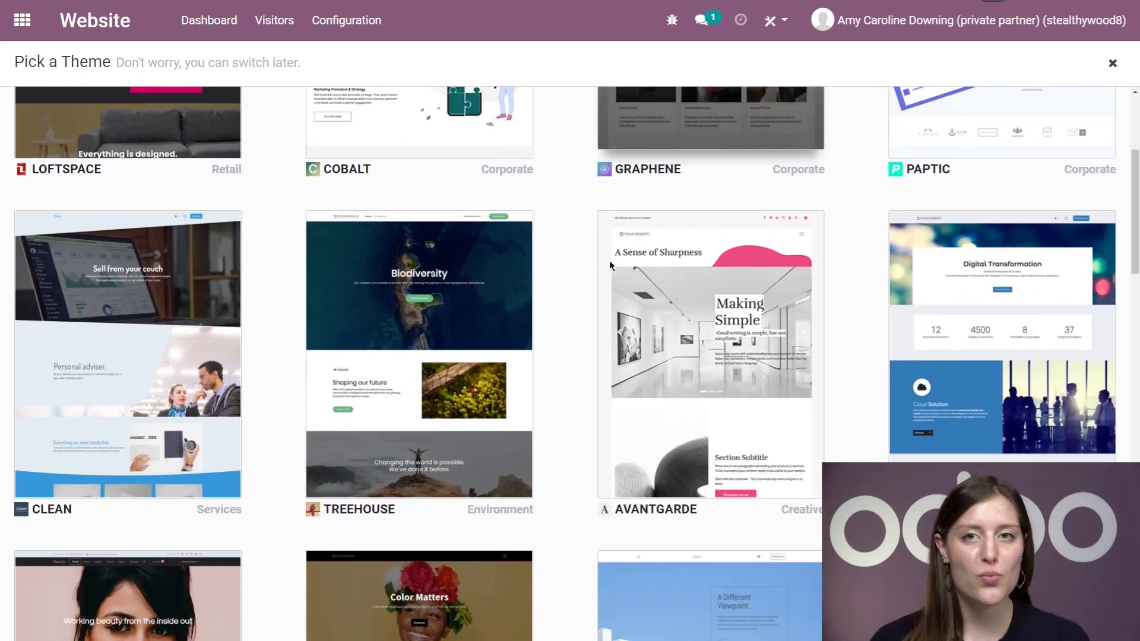
scroll(609, 260, down, 4)
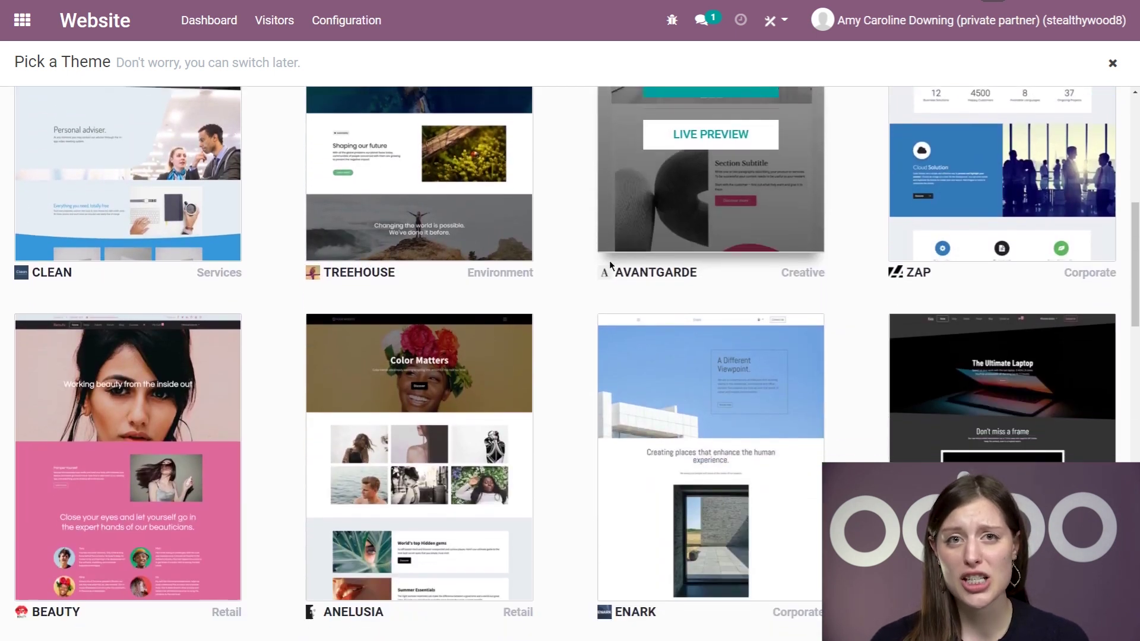
scroll(609, 260, down, 8)
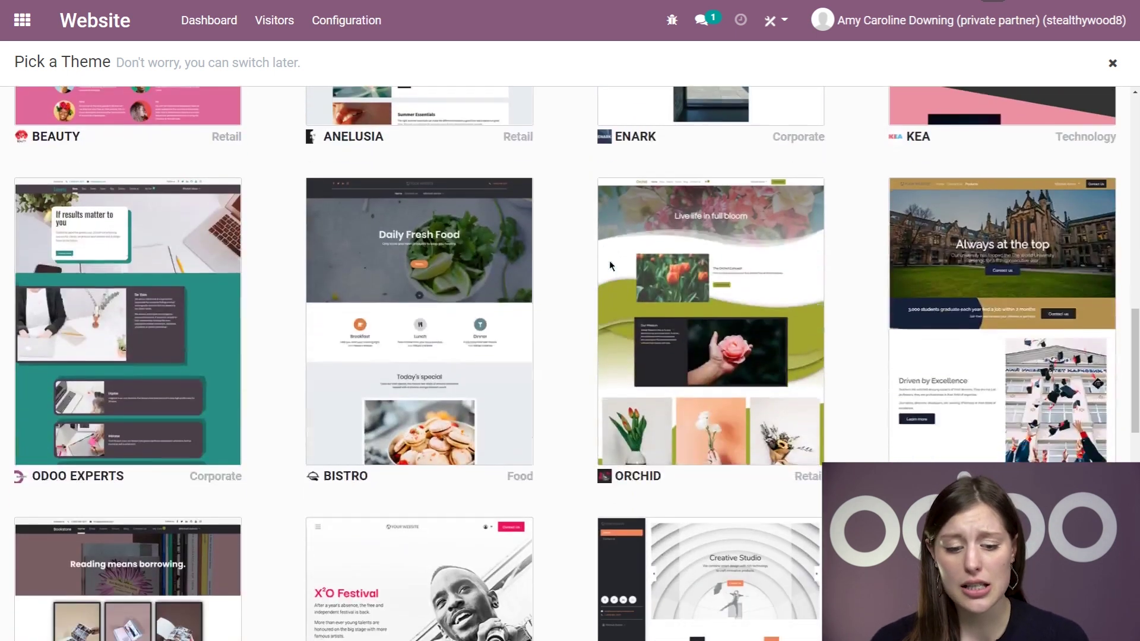
scroll(609, 260, down, 10)
scroll(566, 313, up, 12)
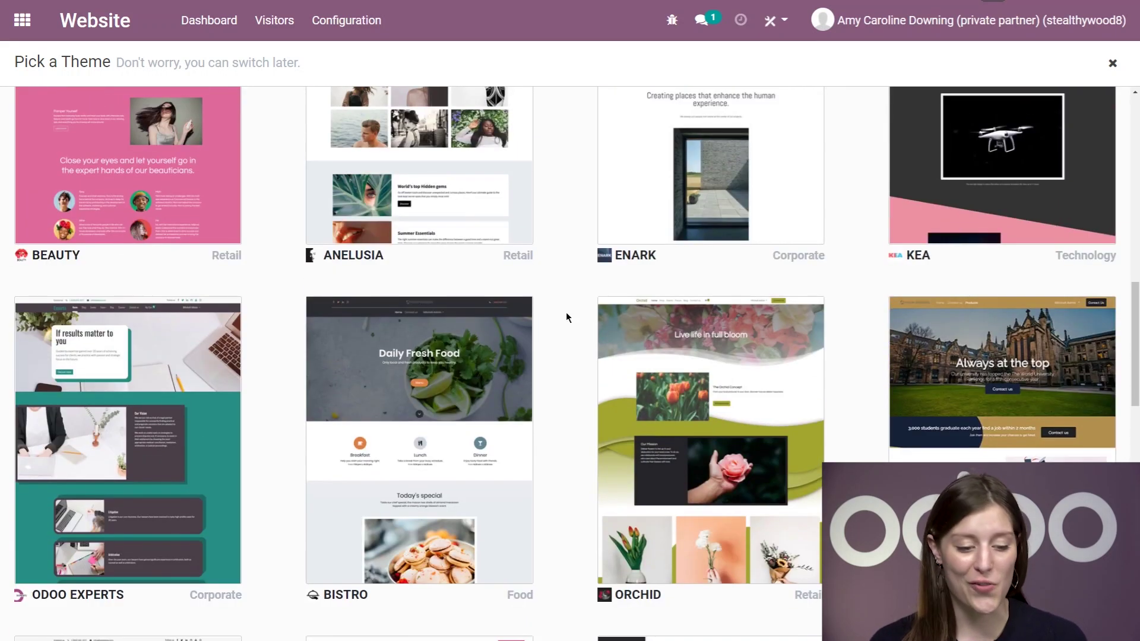
scroll(566, 318, up, 14)
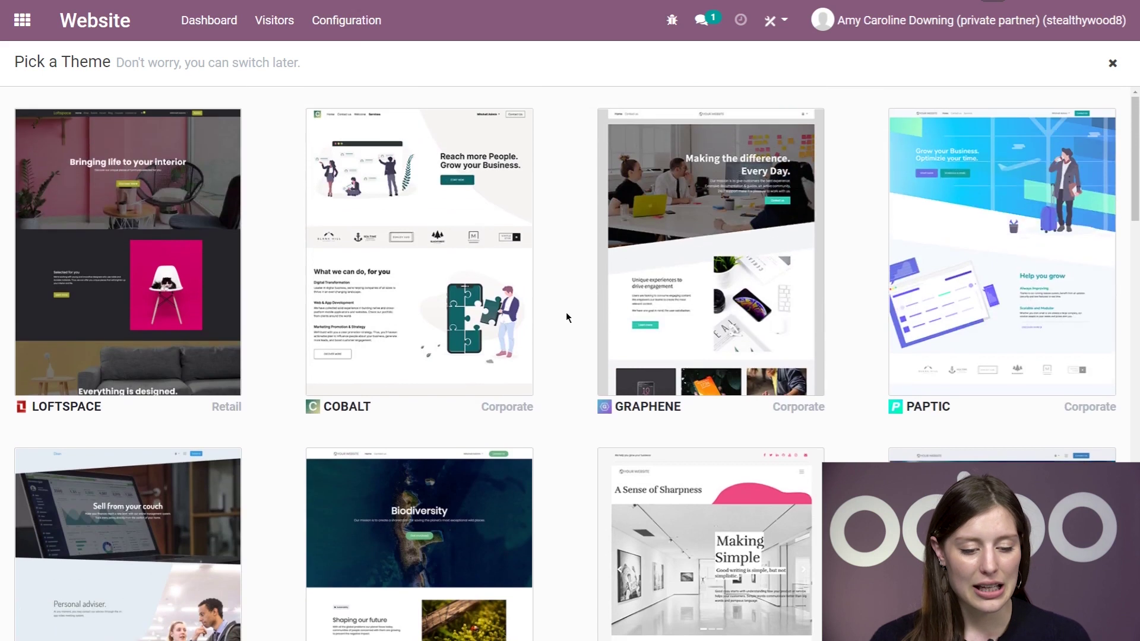
mouse_move(82, 178)
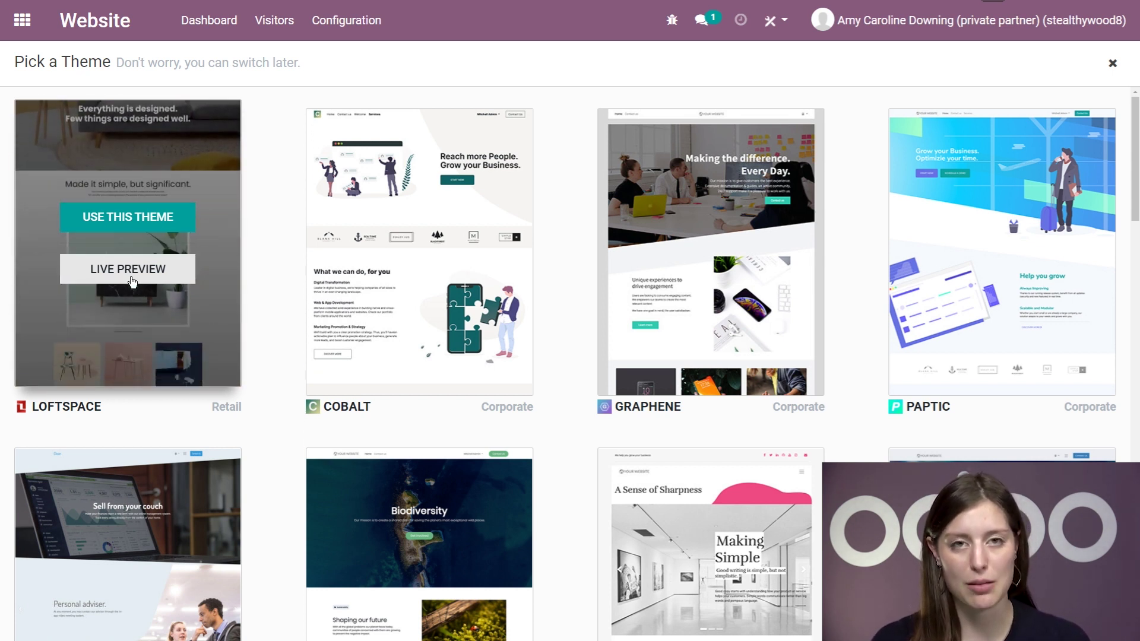
- Apply the Loftspace theme, then discard the editor to return to the empty homepage
click(144, 224)
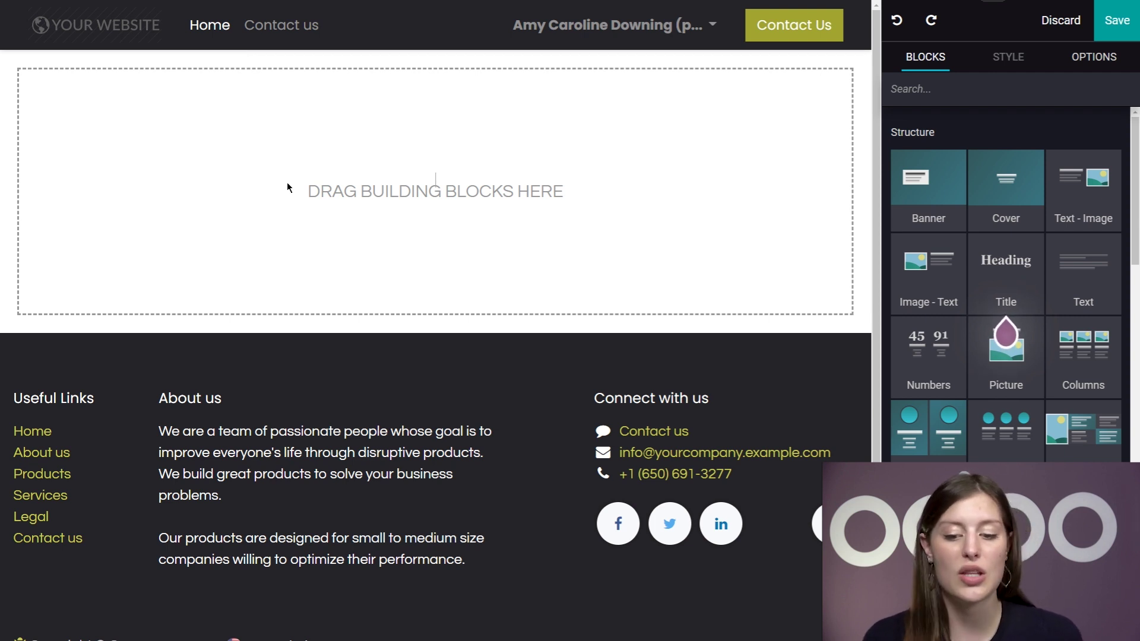
click(1071, 30)
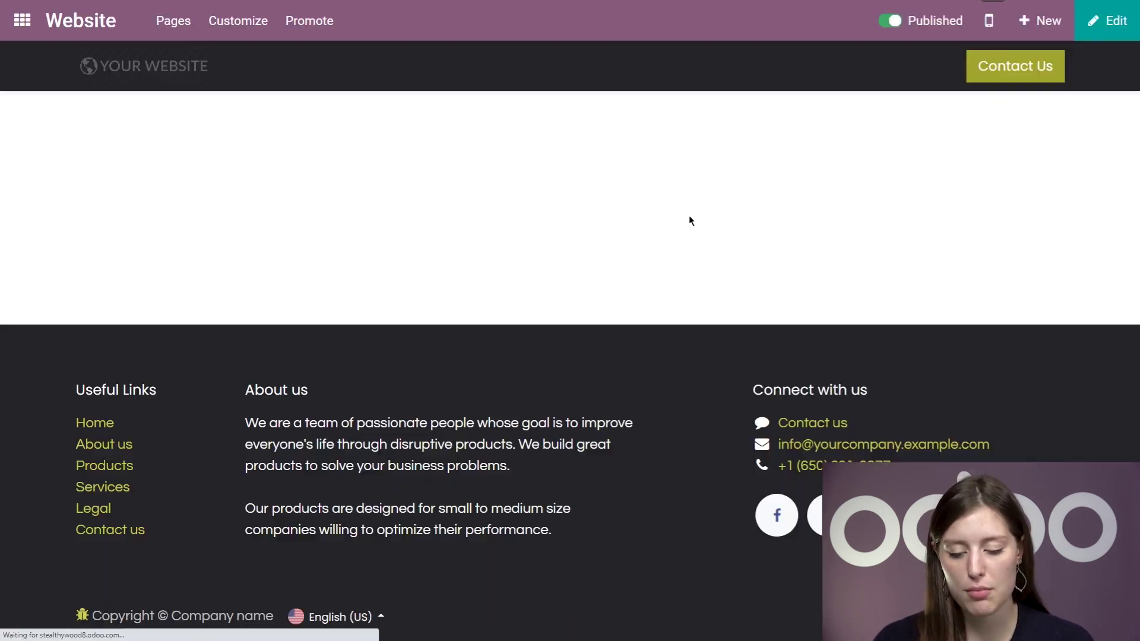
- Enter edit mode, review the theme's colour and style options, and return to Blocks
click(1108, 19)
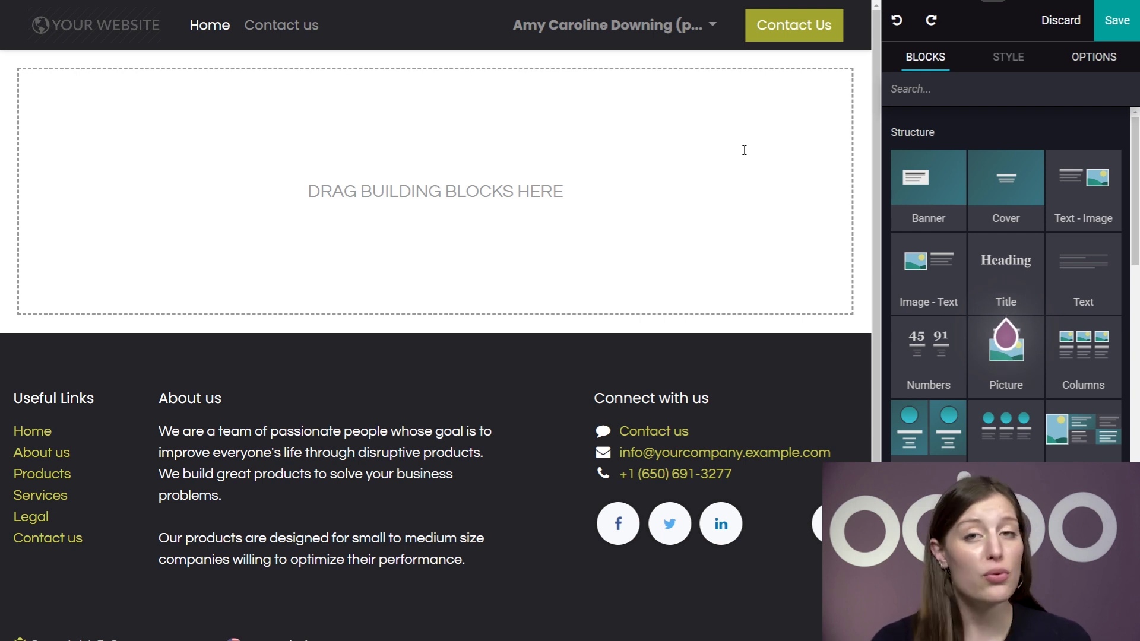
click(1096, 56)
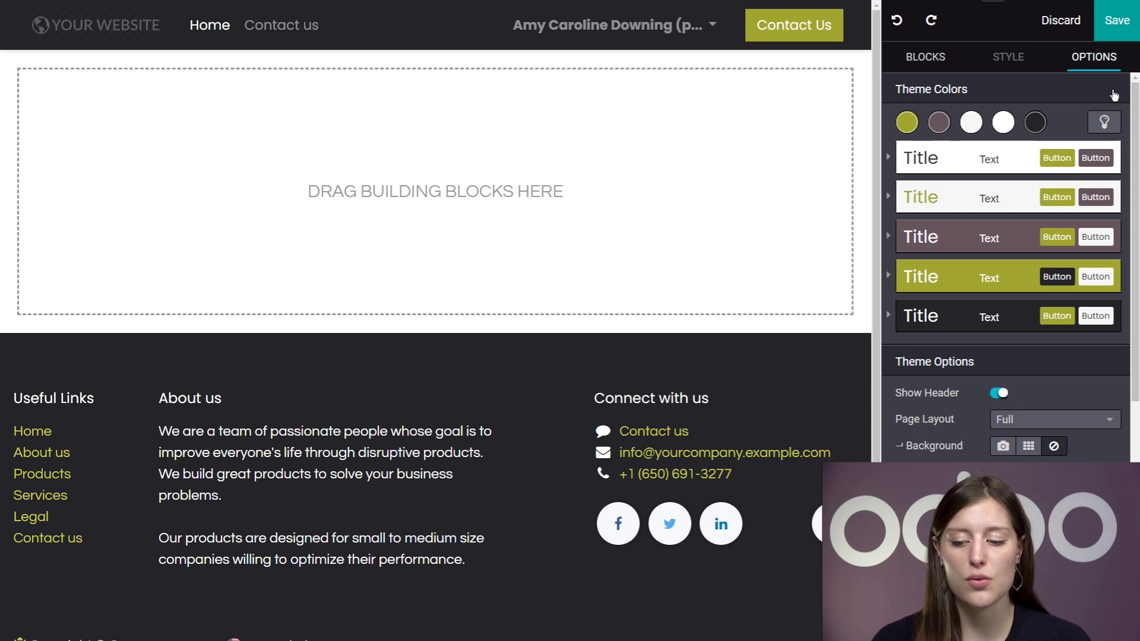
scroll(1062, 173, down, 7)
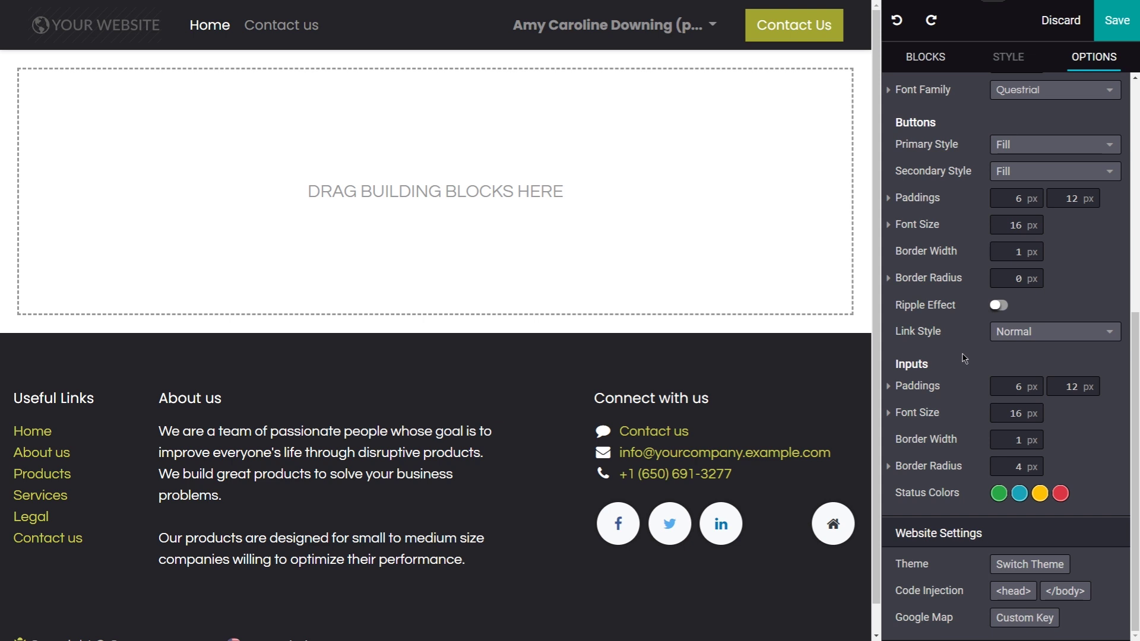
click(947, 74)
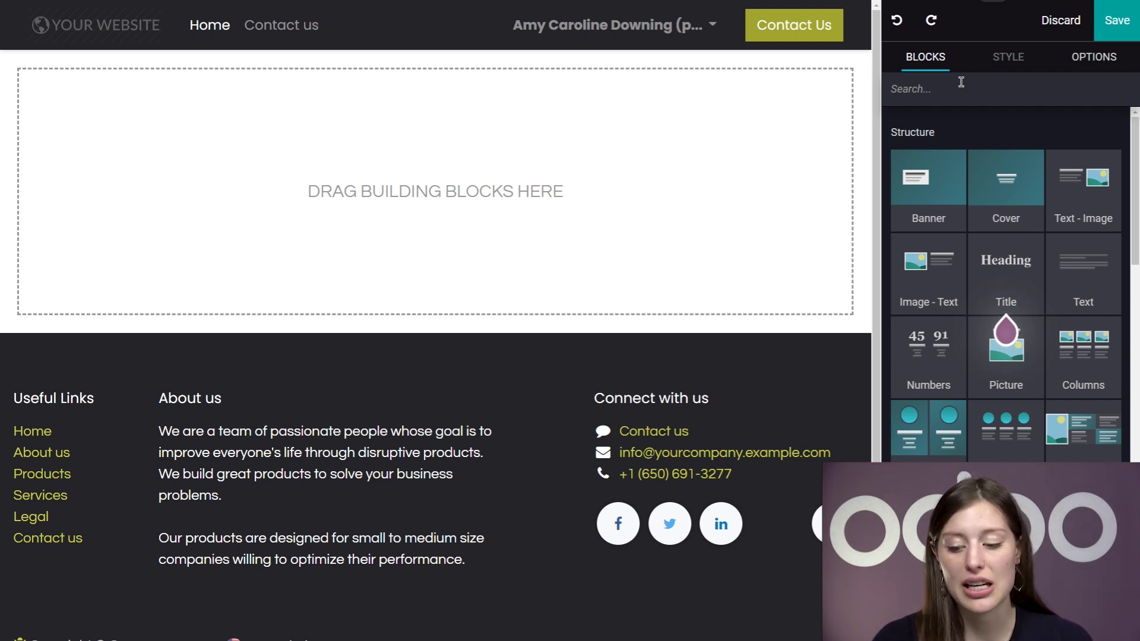
drag(1002, 193, 349, 374)
text(Special tex)
text(t!!)
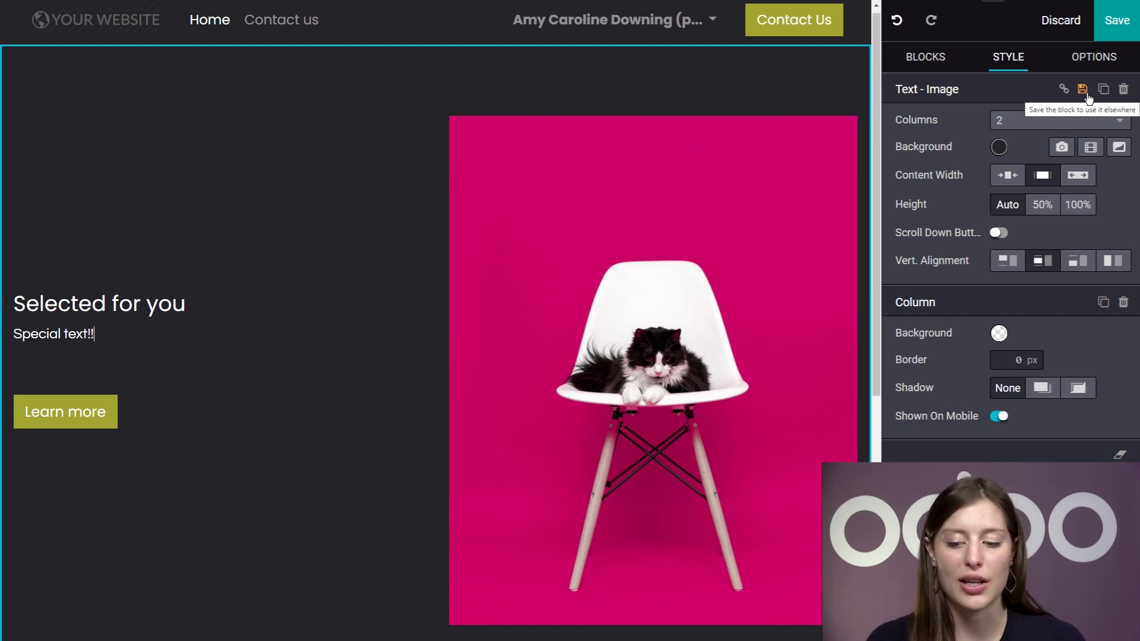
click(1122, 91)
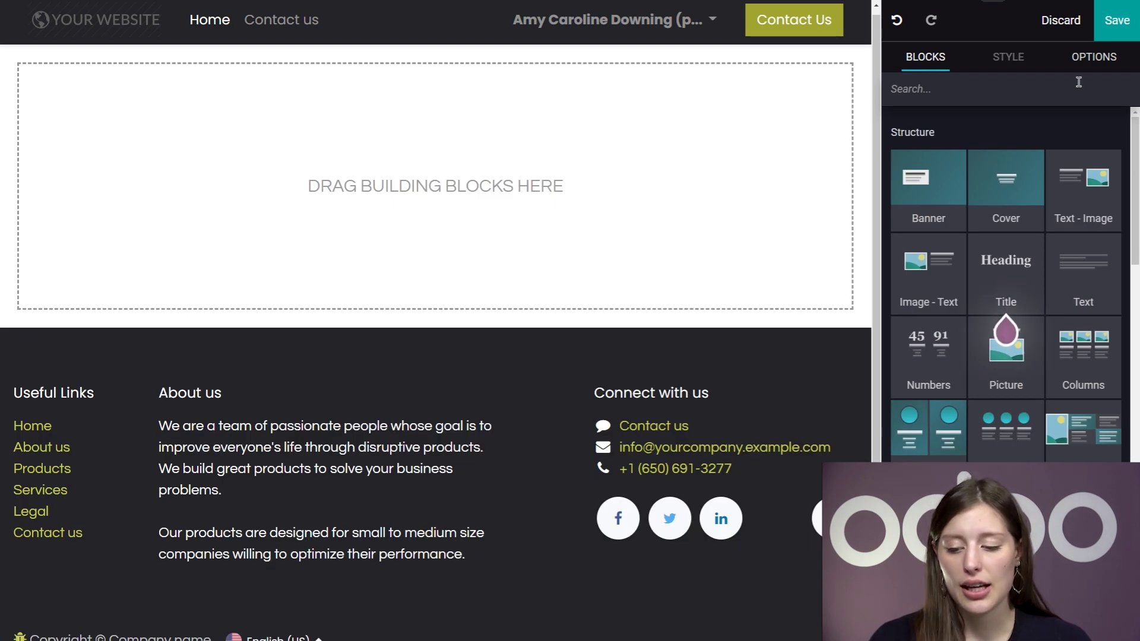
click(1094, 57)
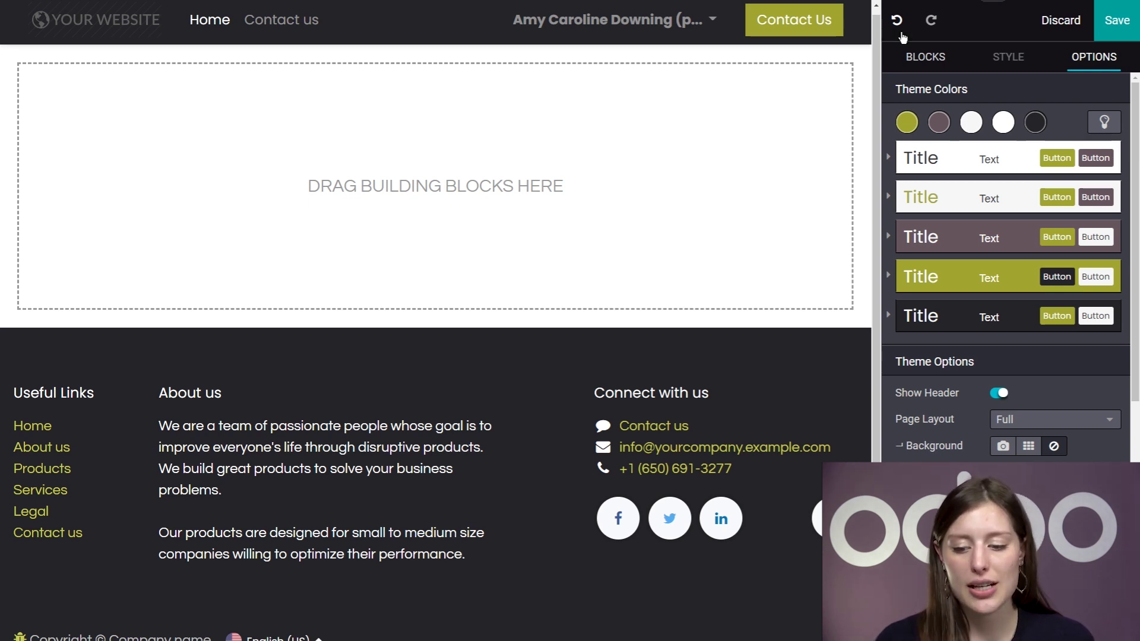
click(923, 62)
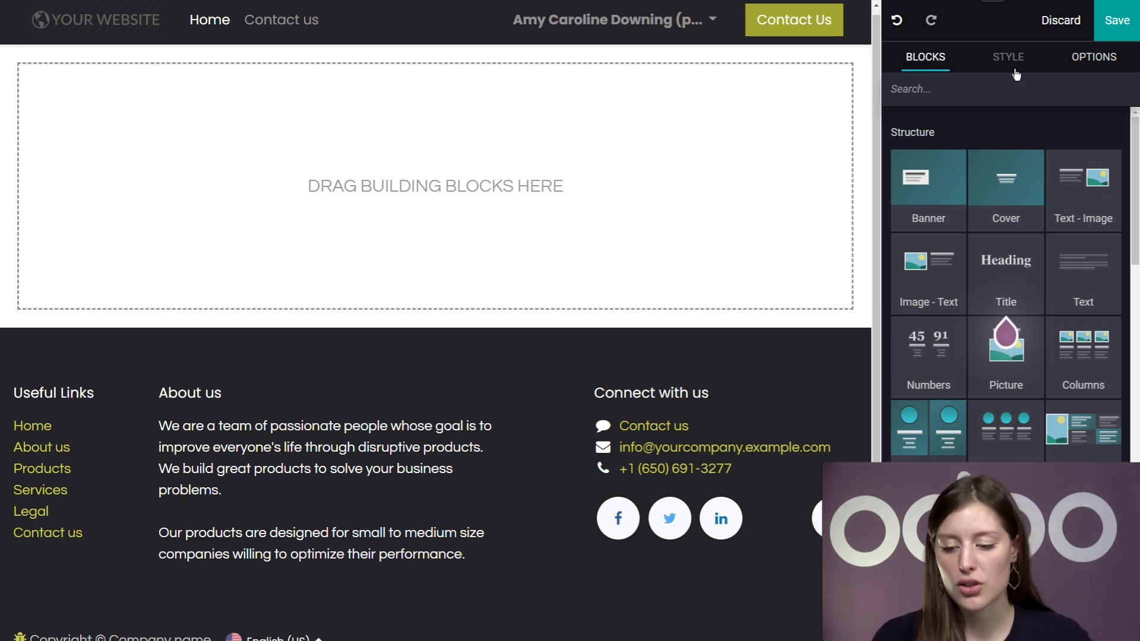
- Drop a Cover block headed 'Stealthy Wood' with subtitle 'Bringing a bit of mystery to furniture.'
drag(1007, 186, 504, 185)
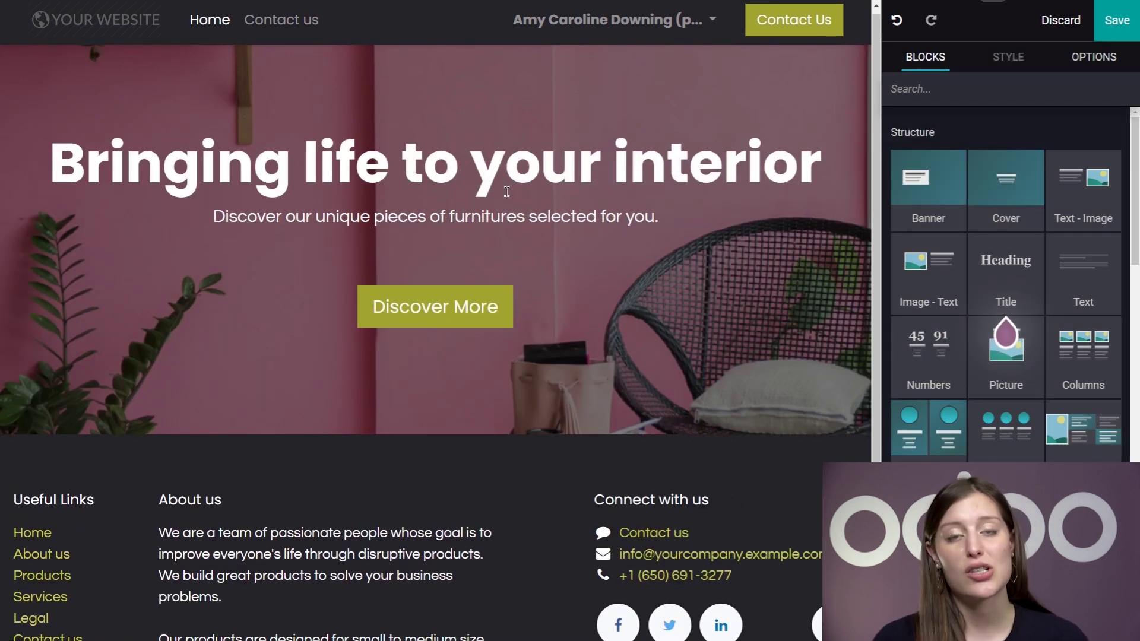
click(588, 173)
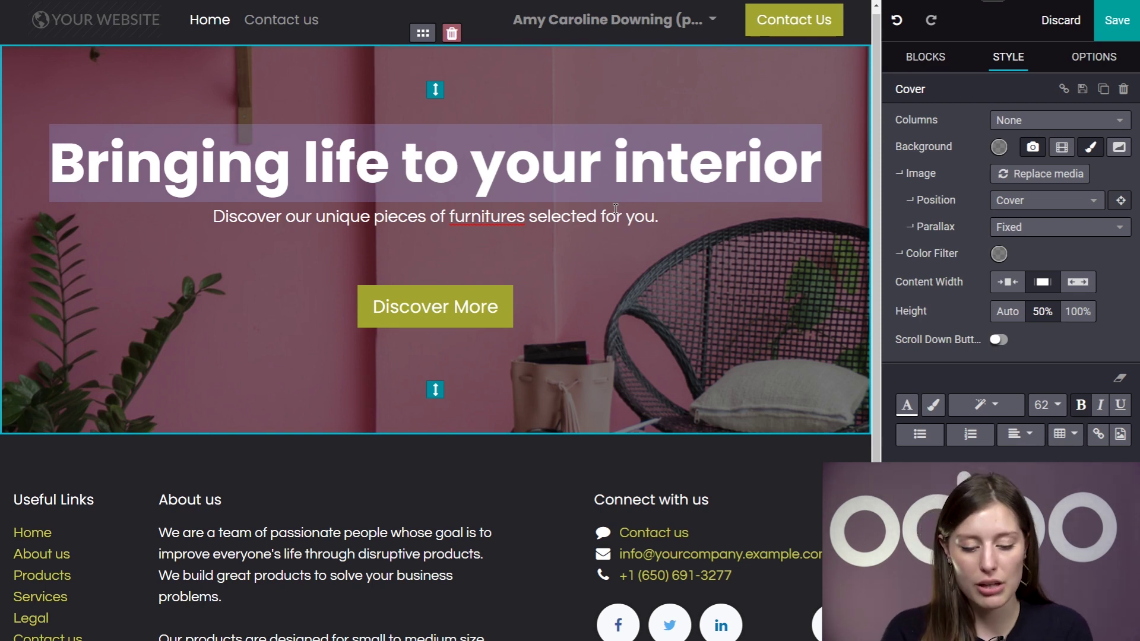
text(Stealthy)
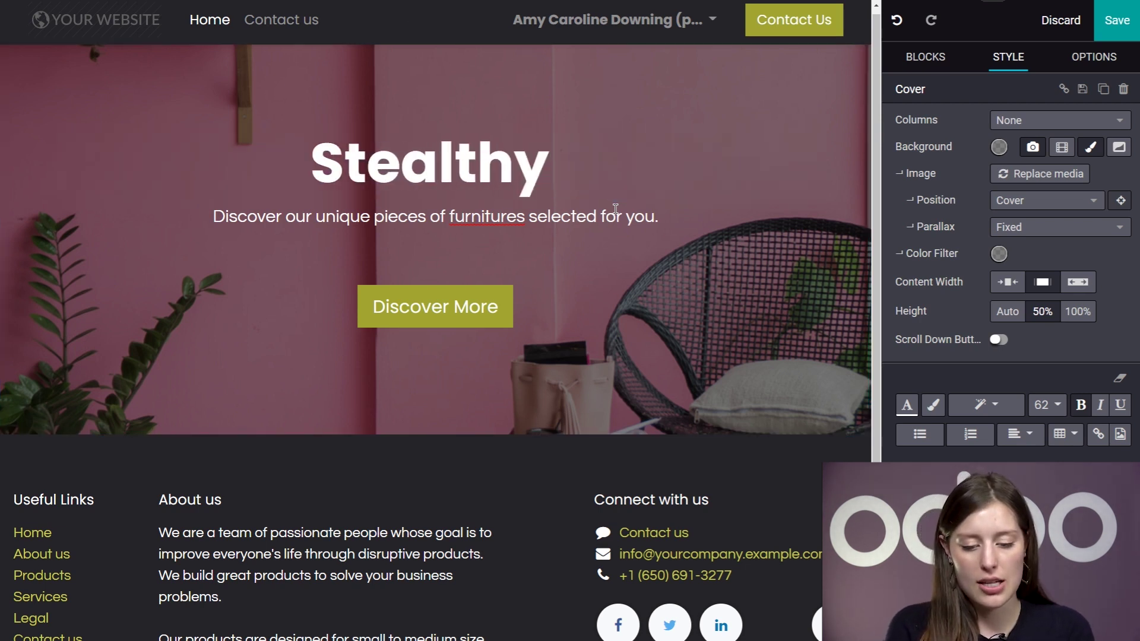
text( Wood)
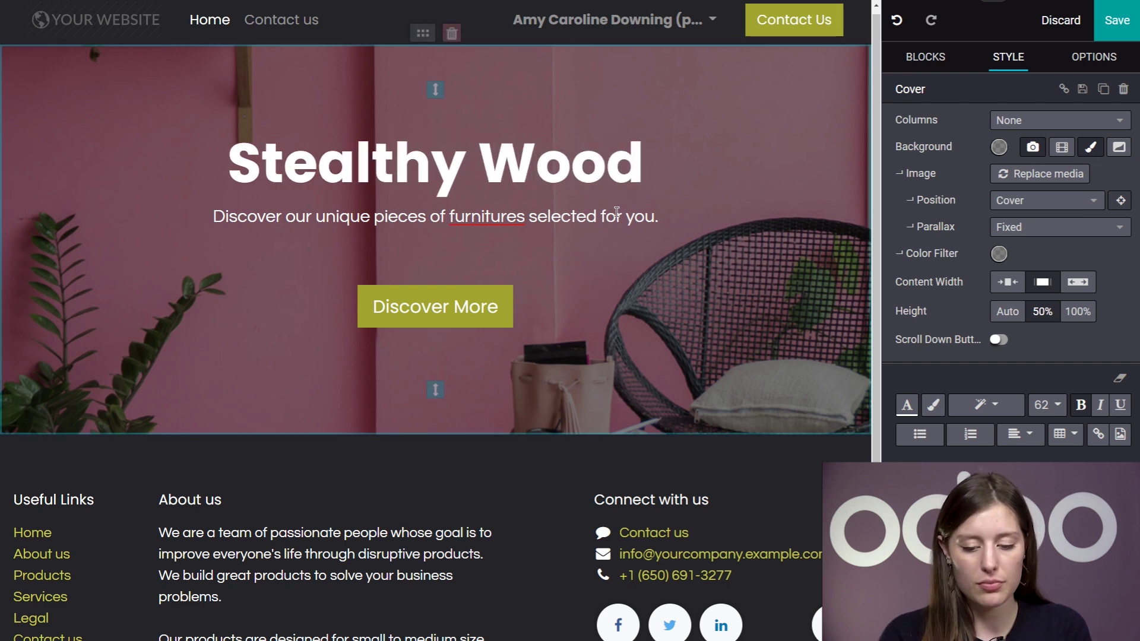
drag(656, 217, 212, 216)
text(Bringing a bit of mystery to furniture)
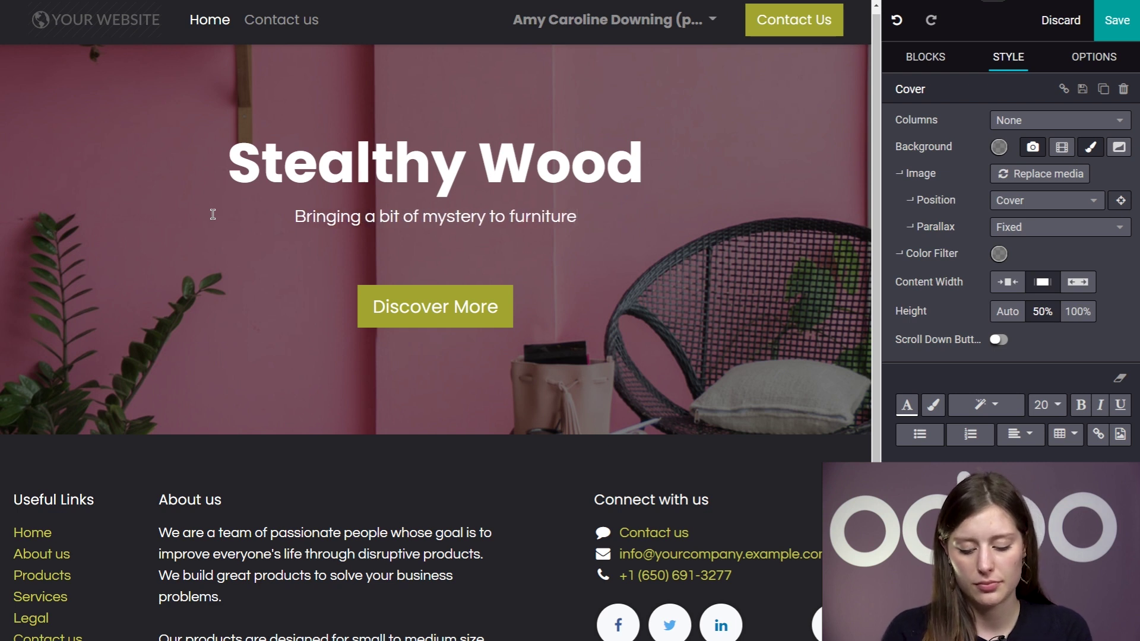
text(.)
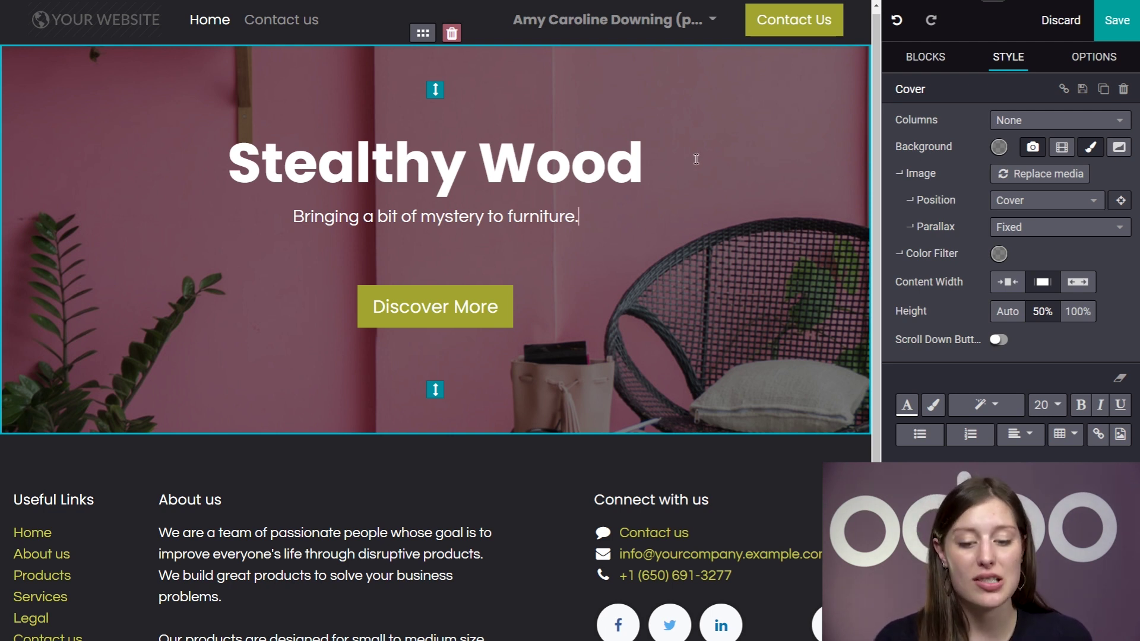
drag(646, 168, 198, 168)
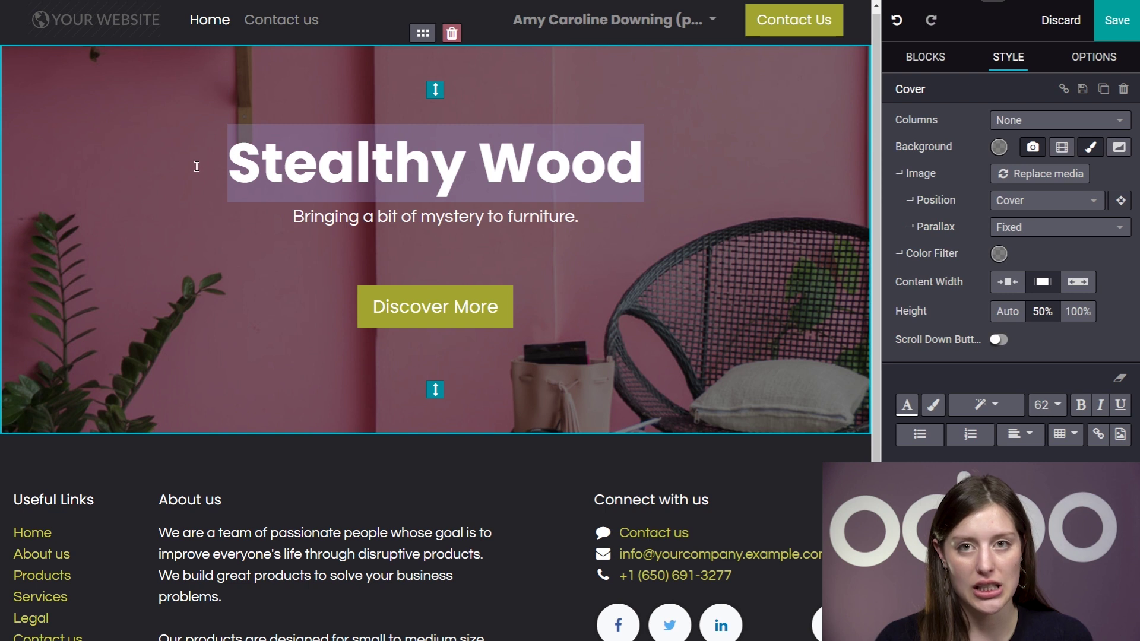
- Replace the heading with the uploaded 'Secret Wood logo' image
click(1121, 436)
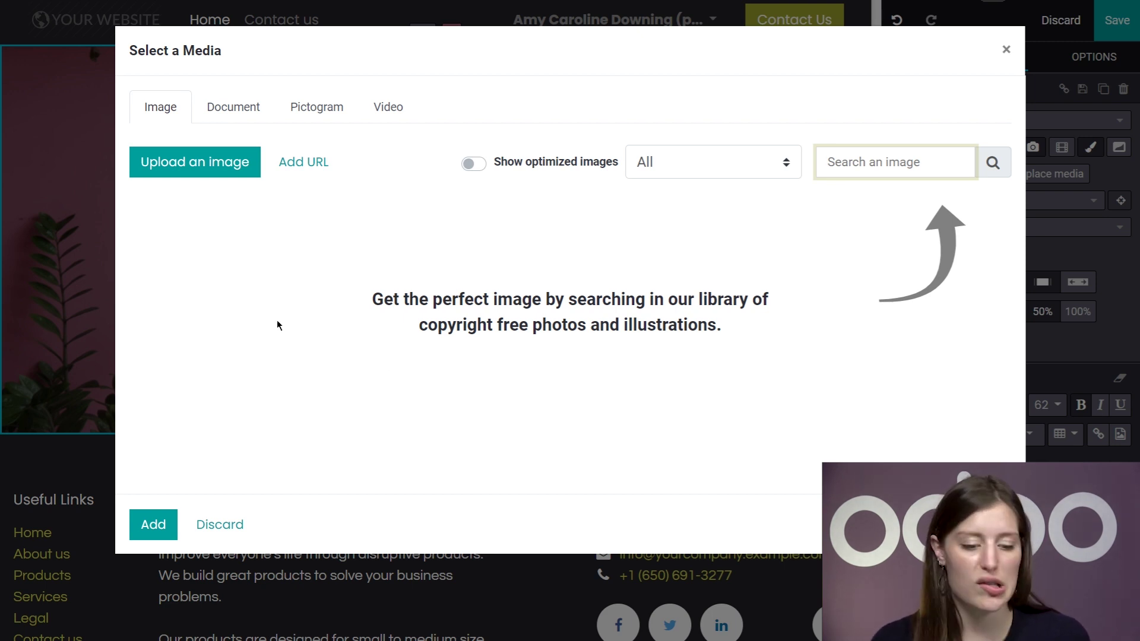
click(173, 164)
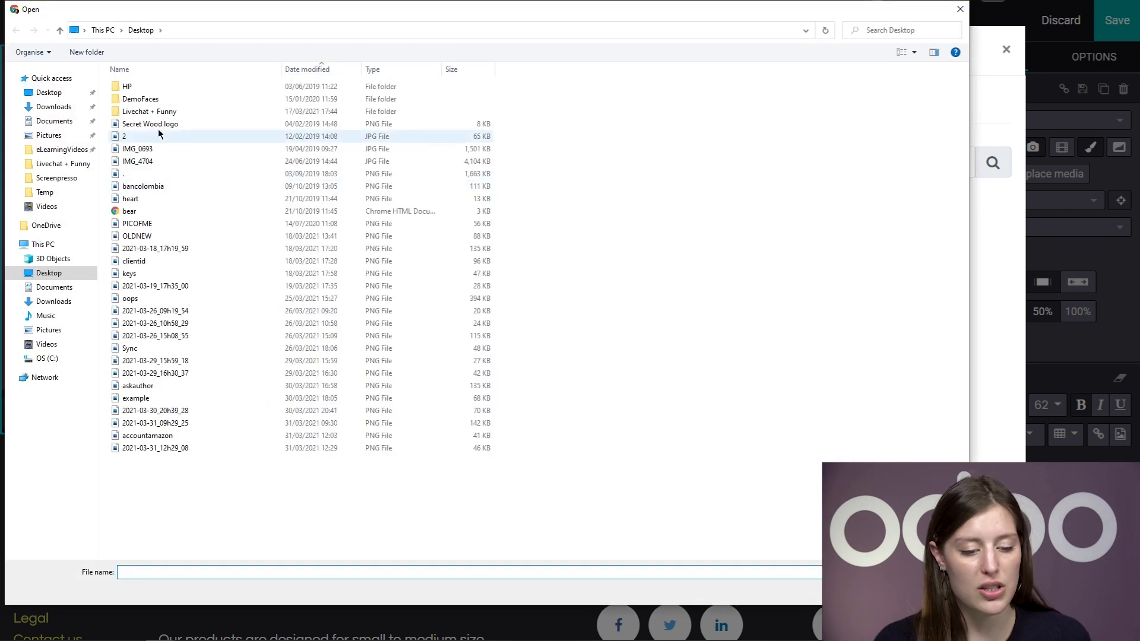
click(152, 123)
click(864, 592)
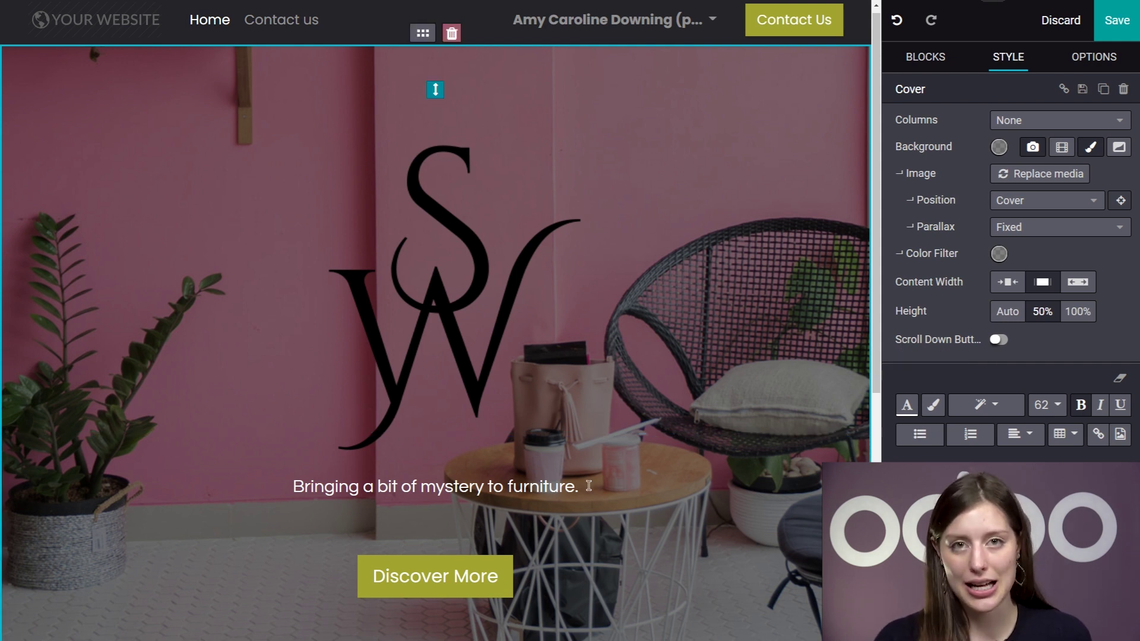
drag(580, 494, 287, 488)
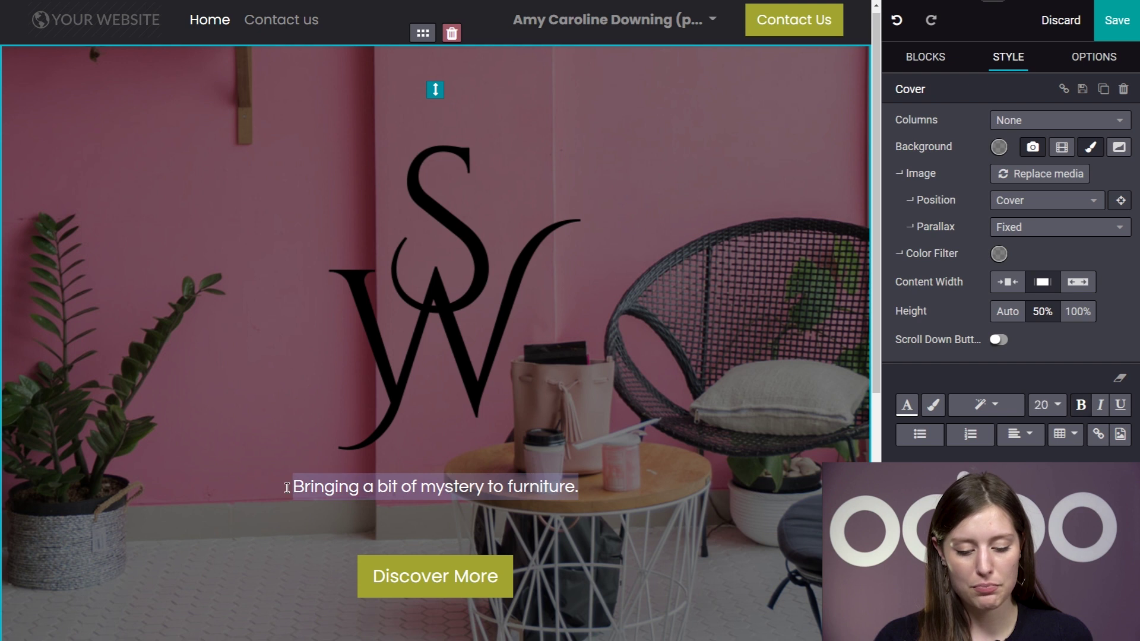
- Set the tagline's font size to 36
click(1043, 409)
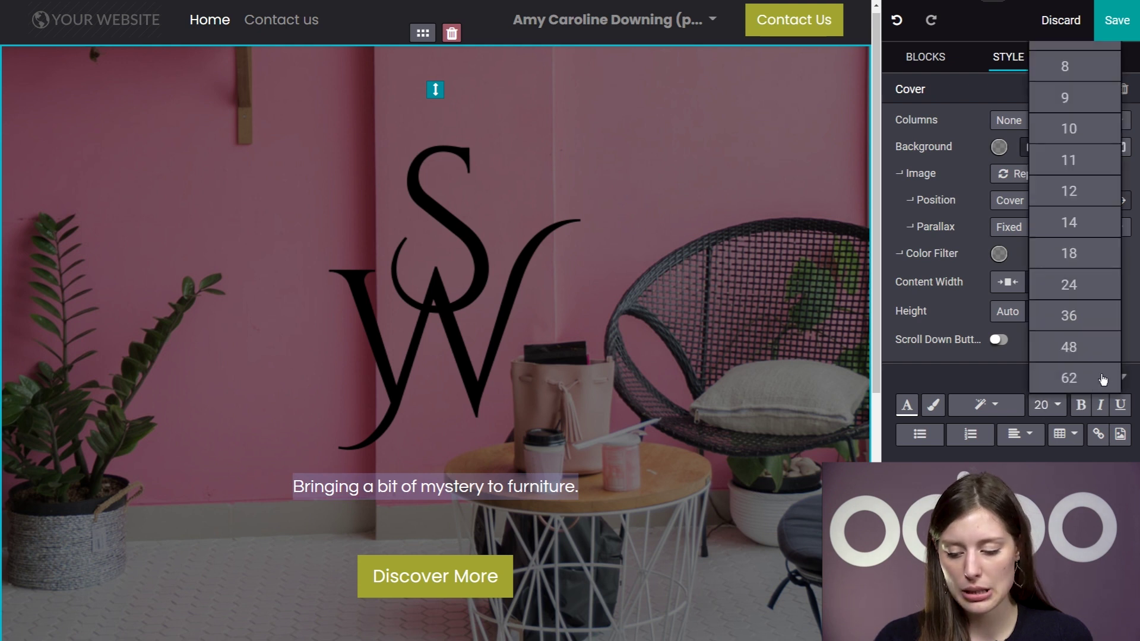
click(1099, 324)
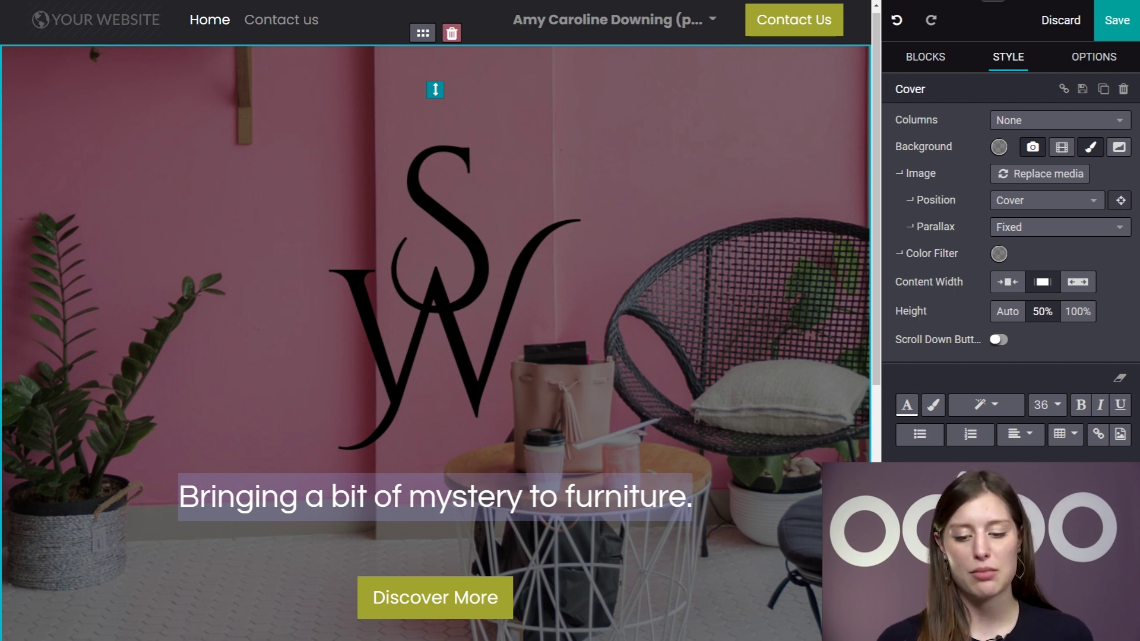
click(801, 322)
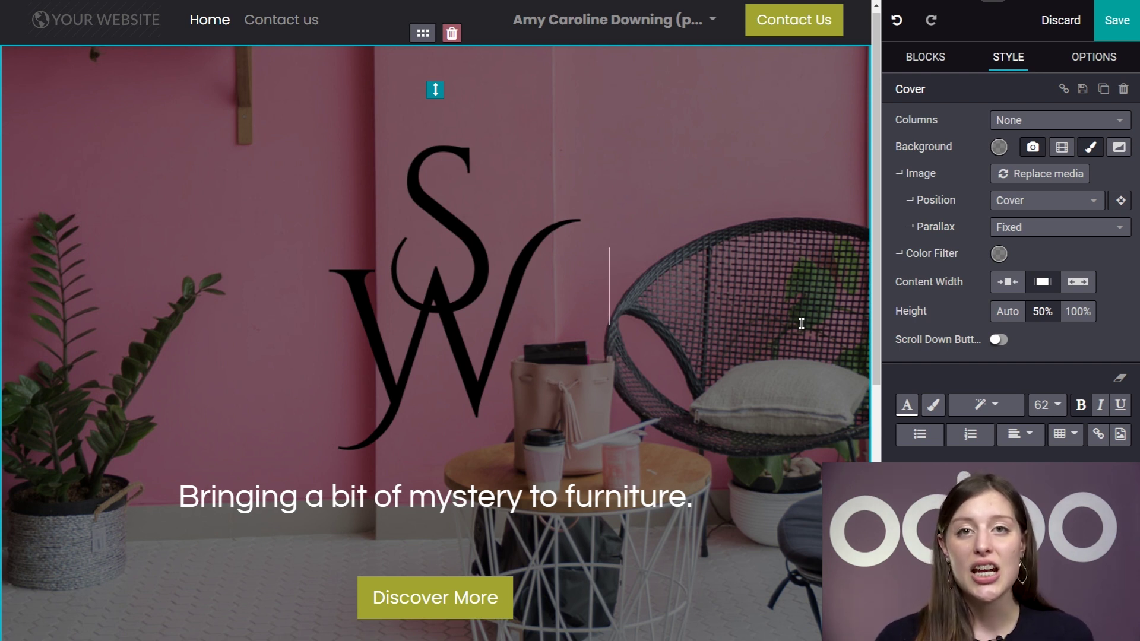
- Search the media library for 'wood' and use the dark wood planks photo as cover background
click(1049, 179)
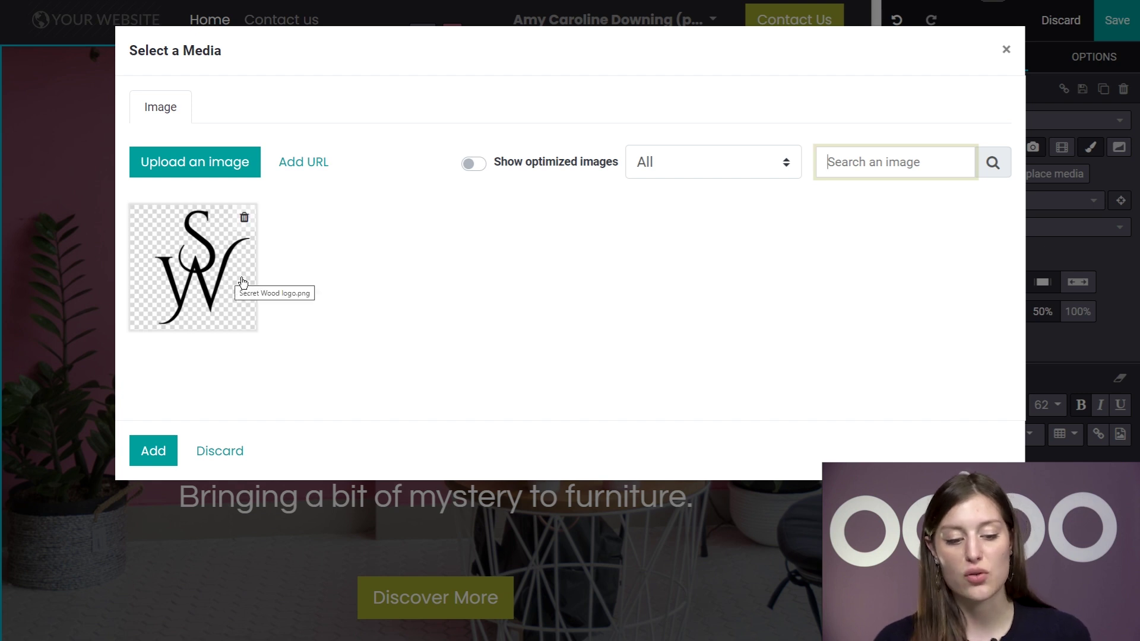
text(wood)
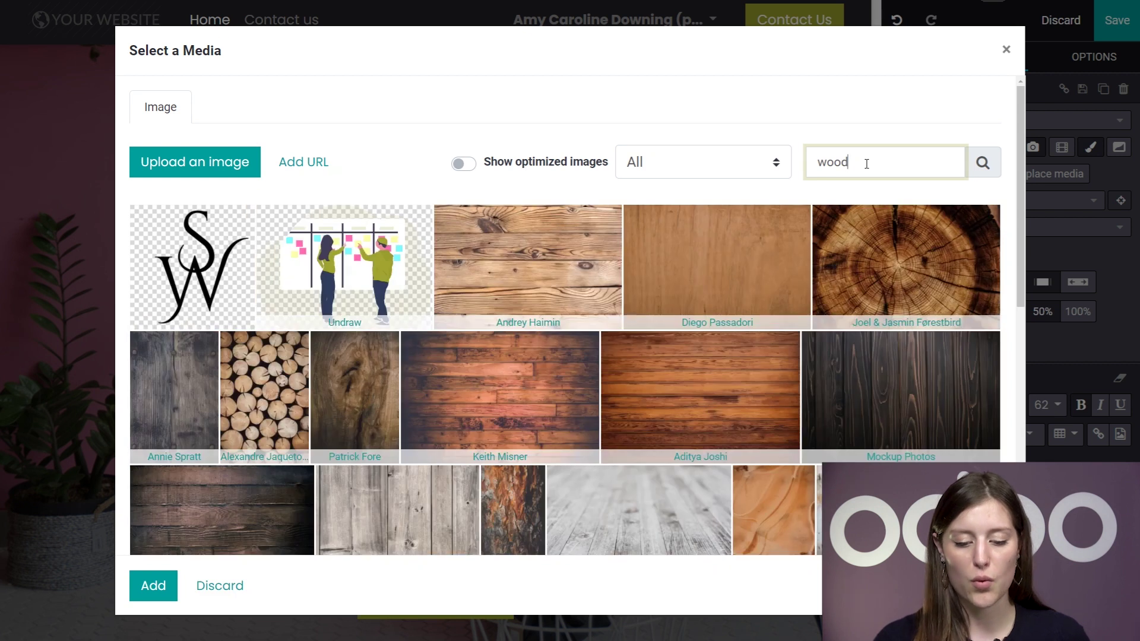
scroll(522, 237, down, 2)
scroll(530, 261, down, 3)
scroll(530, 261, up, 2)
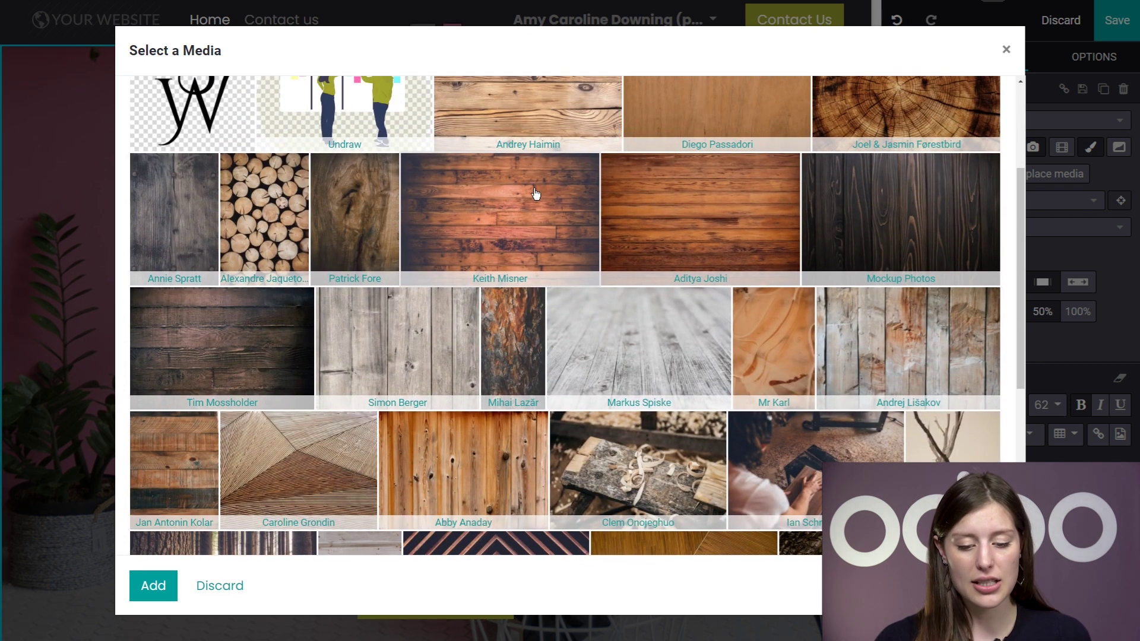
click(532, 241)
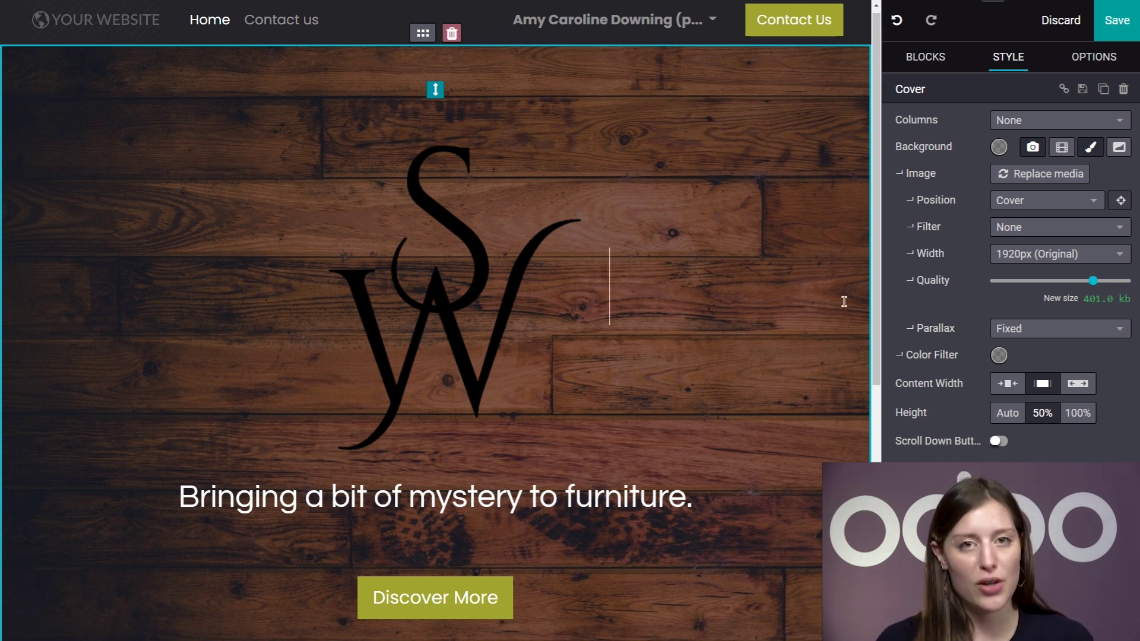
click(1066, 214)
click(961, 275)
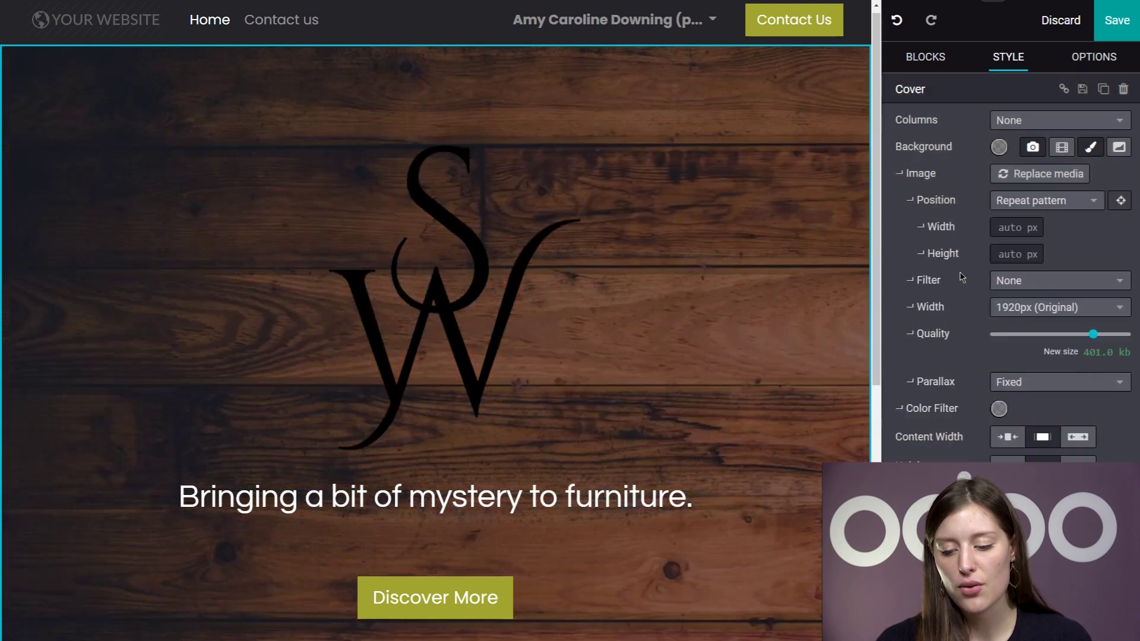
click(1031, 203)
click(1020, 234)
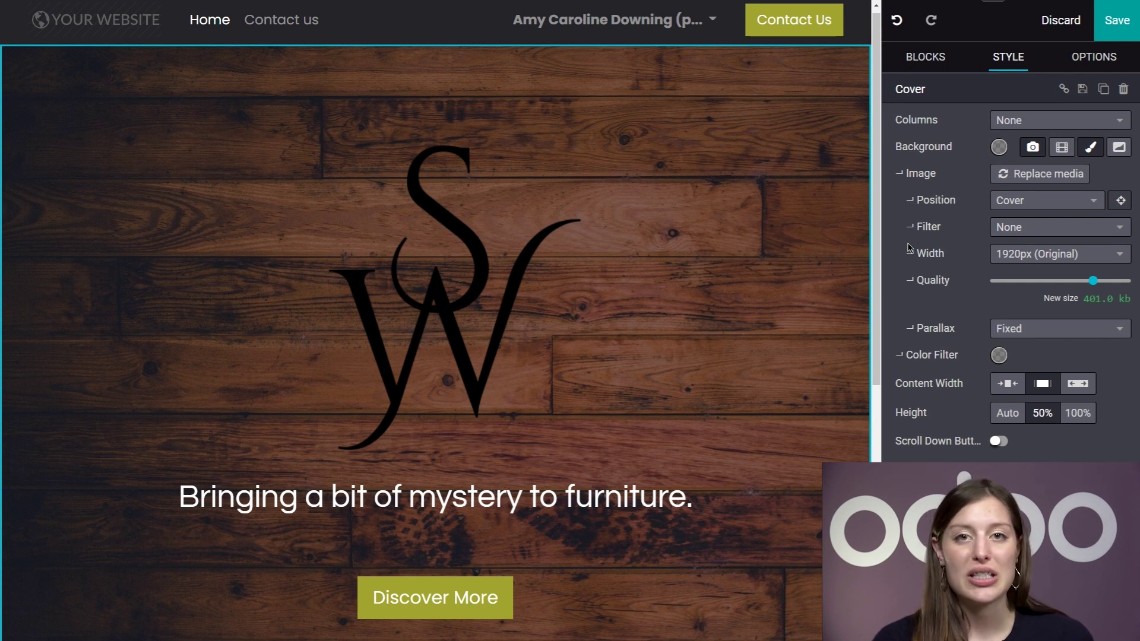
click(1031, 230)
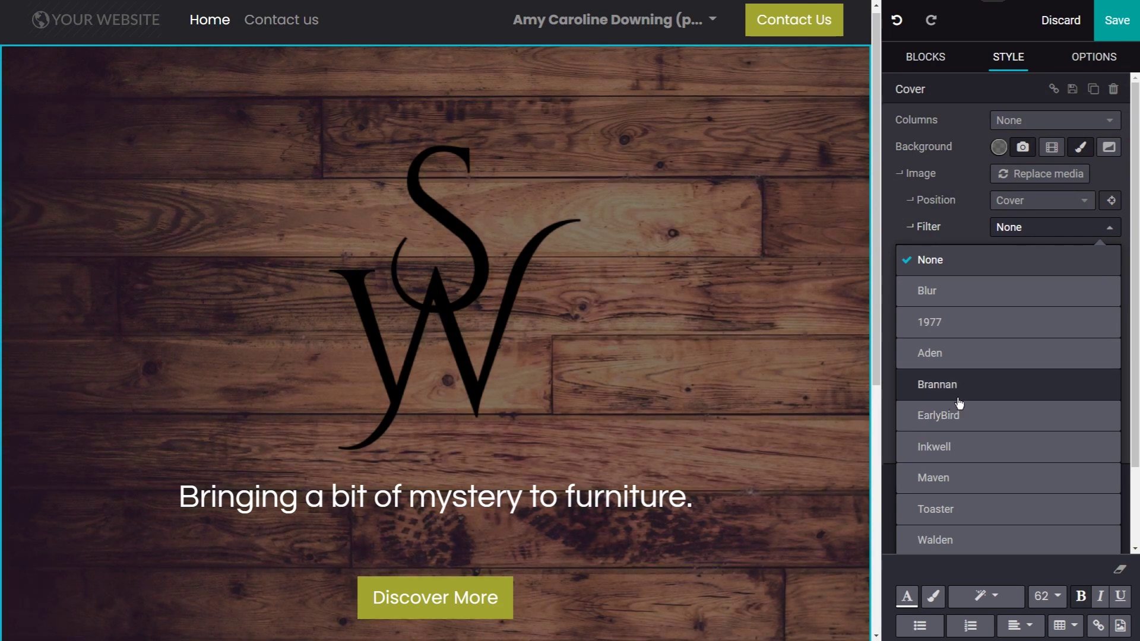
scroll(979, 395, down, 1)
scroll(980, 395, down, 1)
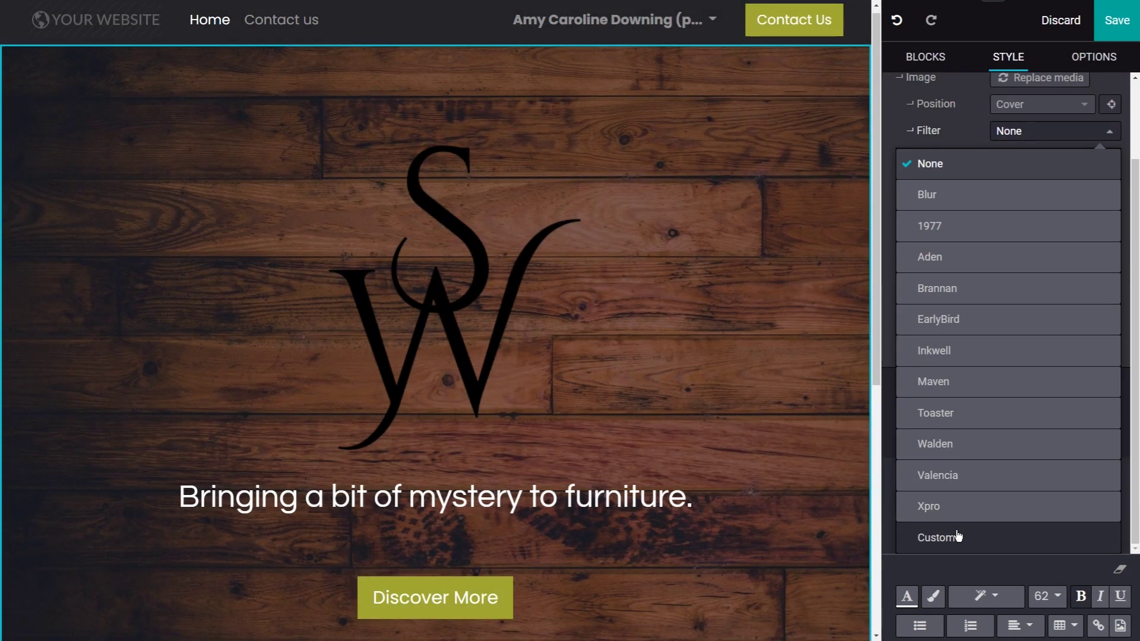
click(958, 536)
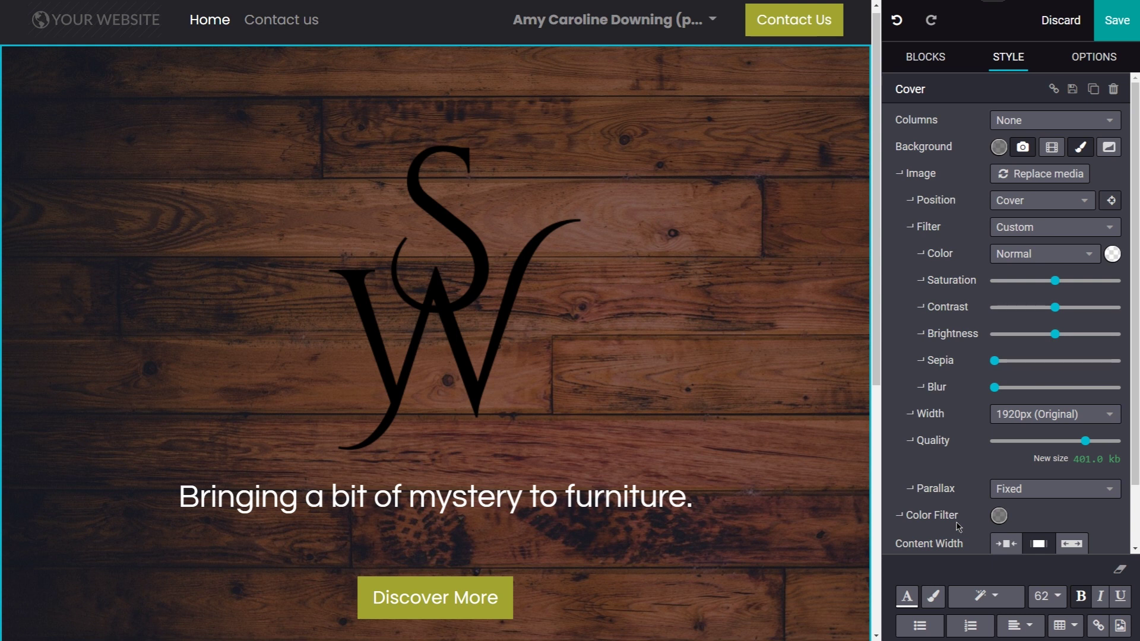
click(1035, 205)
click(1035, 205)
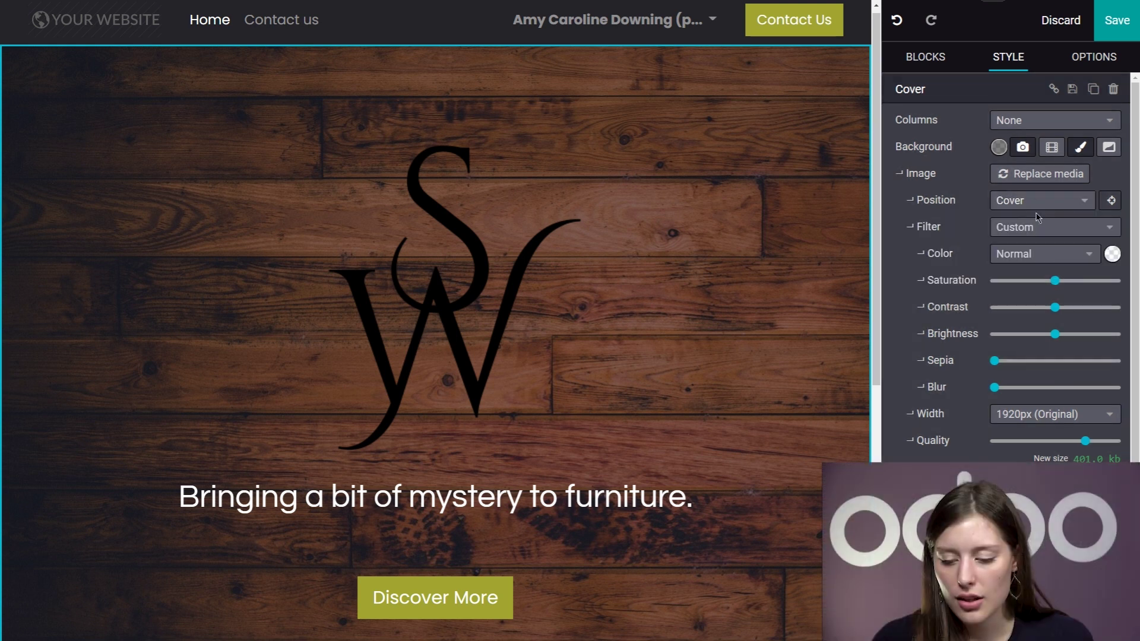
click(1036, 227)
click(976, 262)
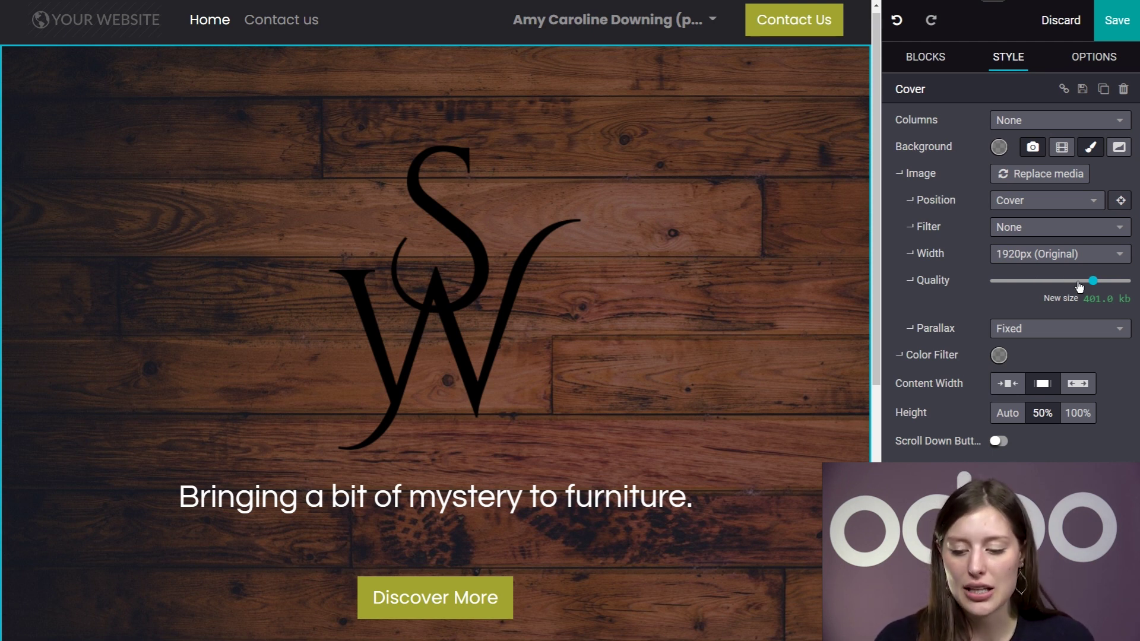
click(1078, 261)
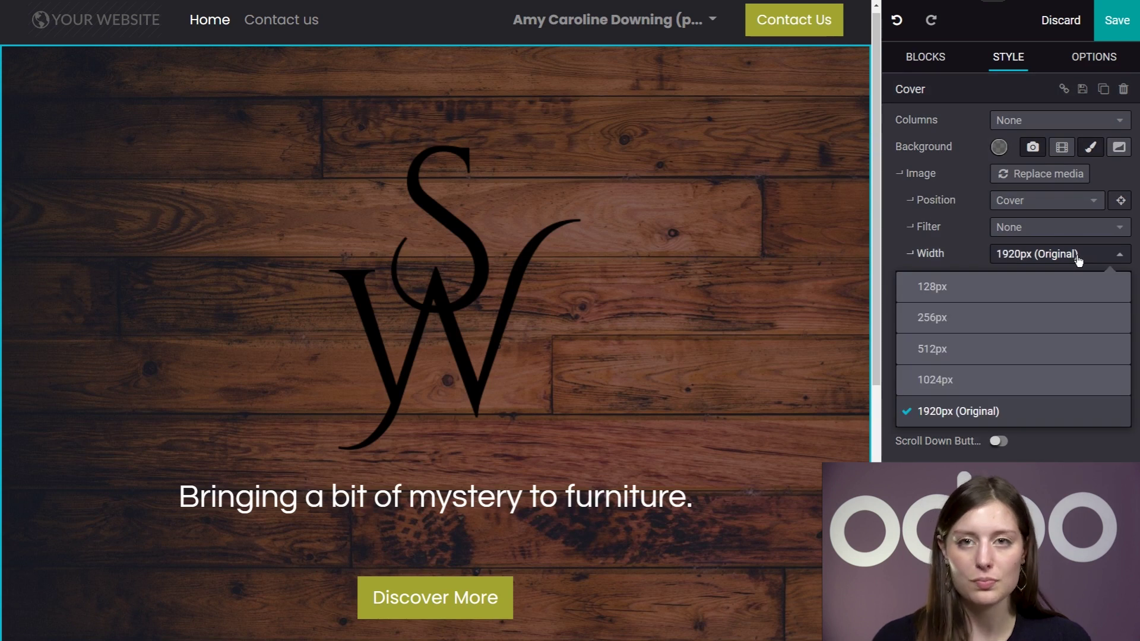
click(1078, 260)
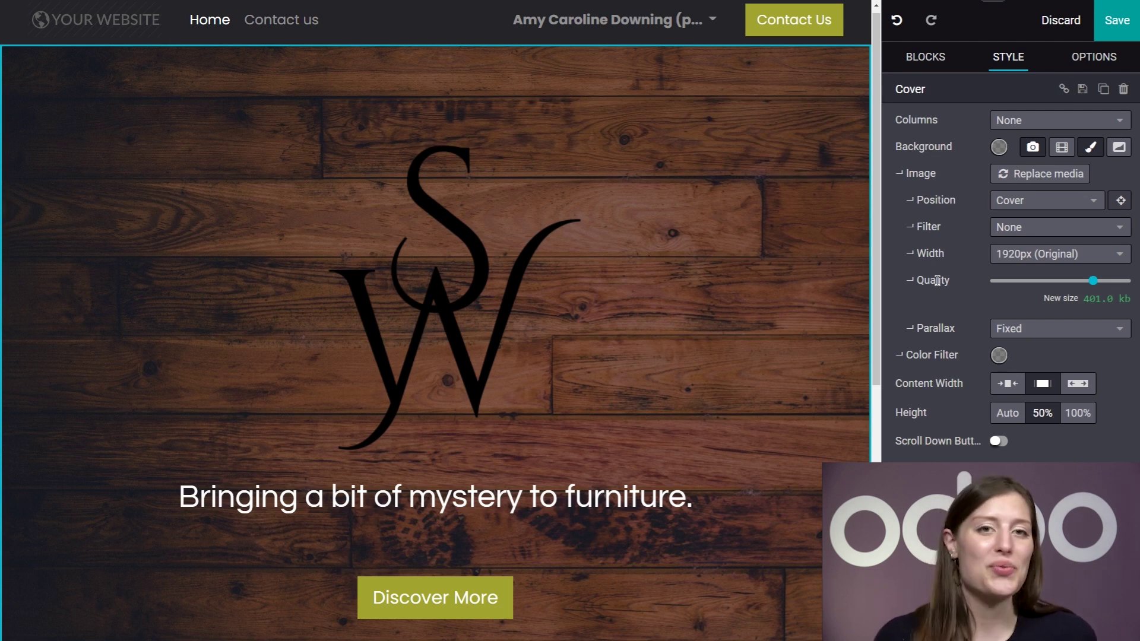
click(1021, 330)
click(1020, 330)
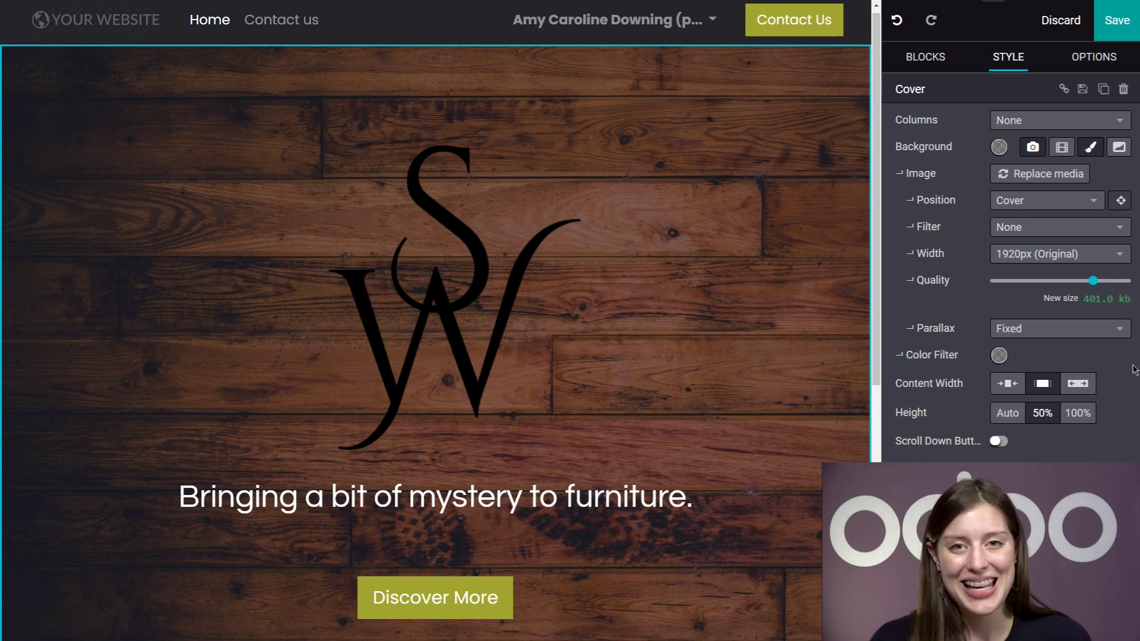
- Enable the cover's Scroll Down Button, toggling it off and back on
click(999, 442)
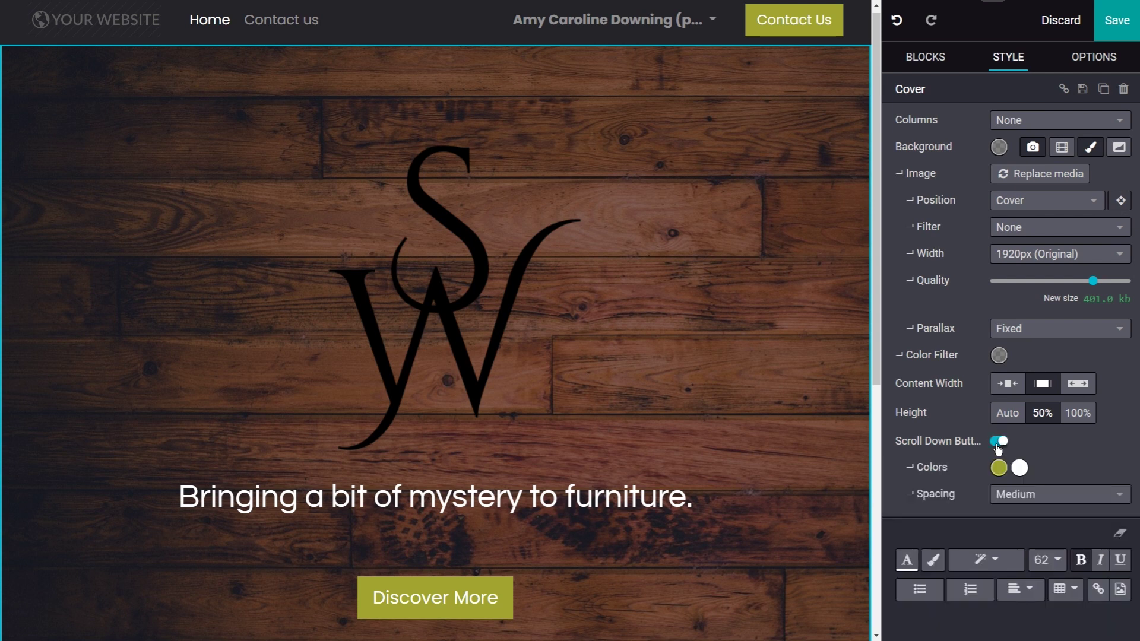
scroll(516, 489, down, 3)
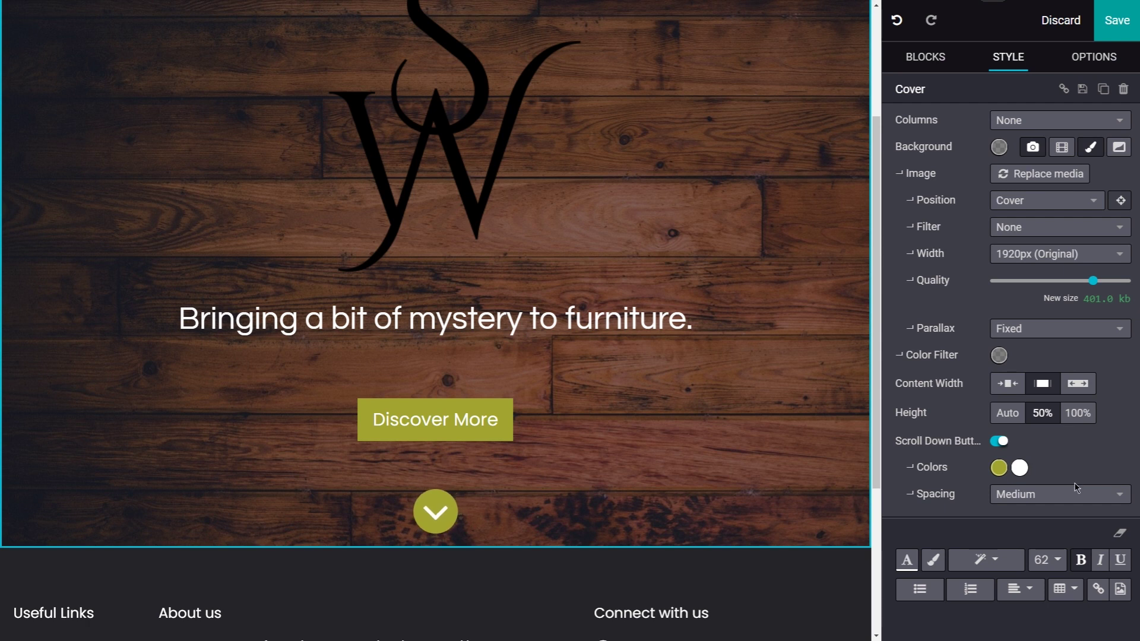
click(999, 441)
click(999, 441)
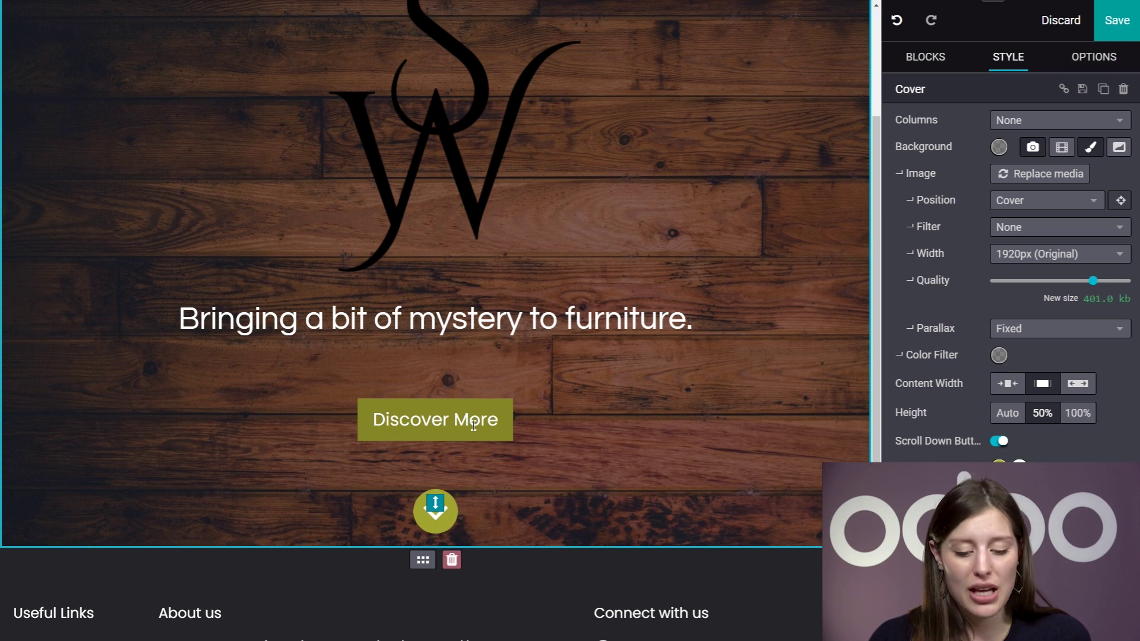
- Unlink and delete the Discover More button, then drag the cover's bottom padding up to shorten it
double_click(473, 425)
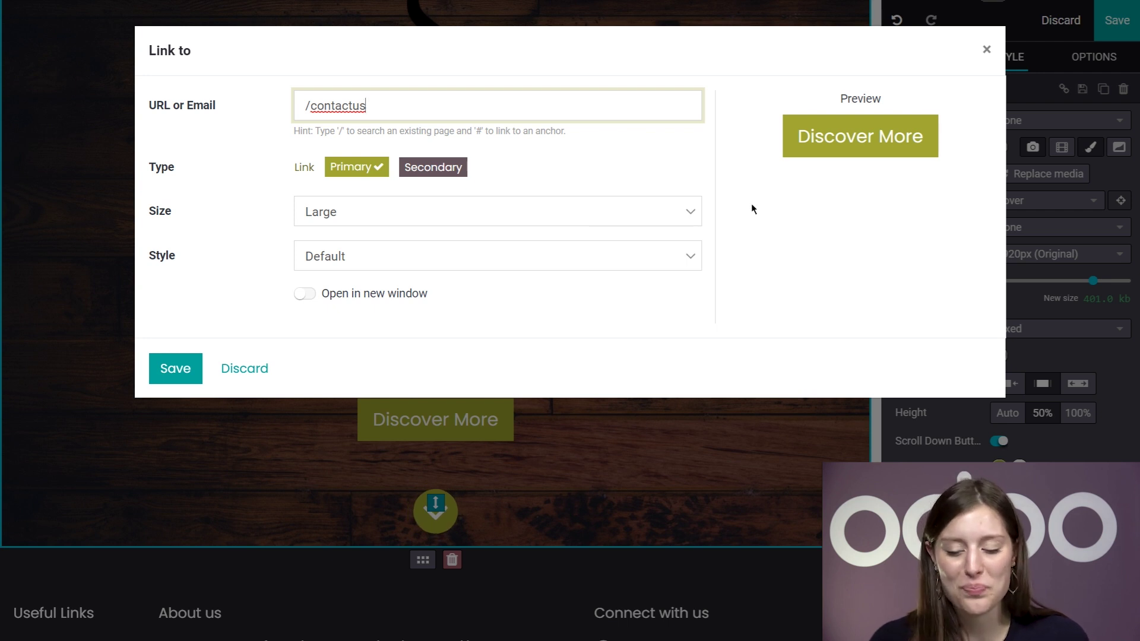
click(986, 48)
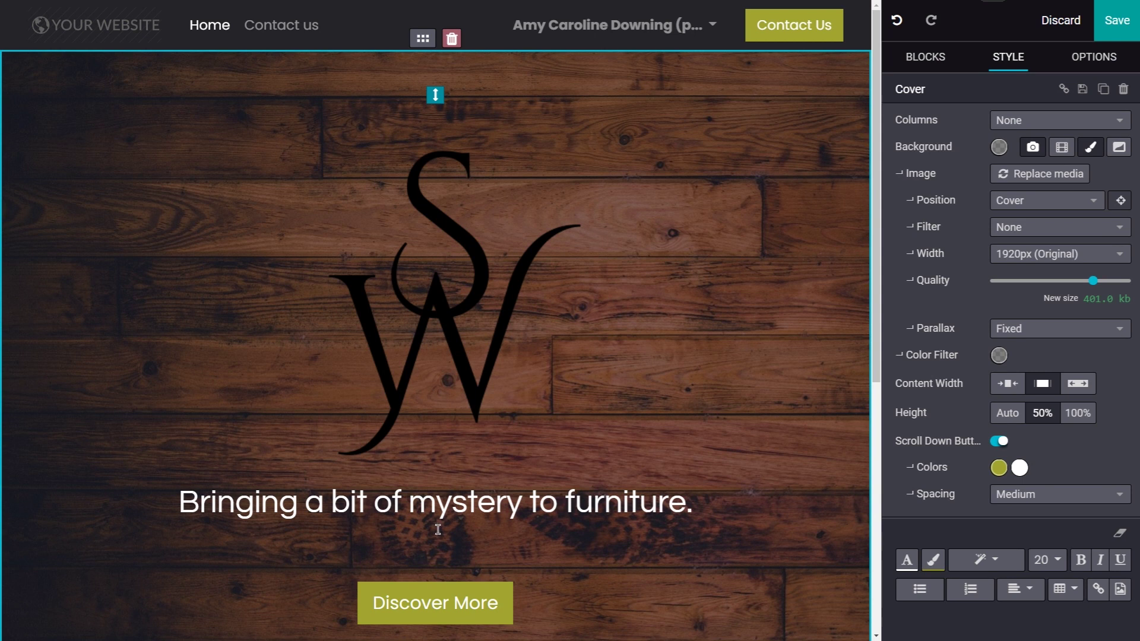
click(453, 602)
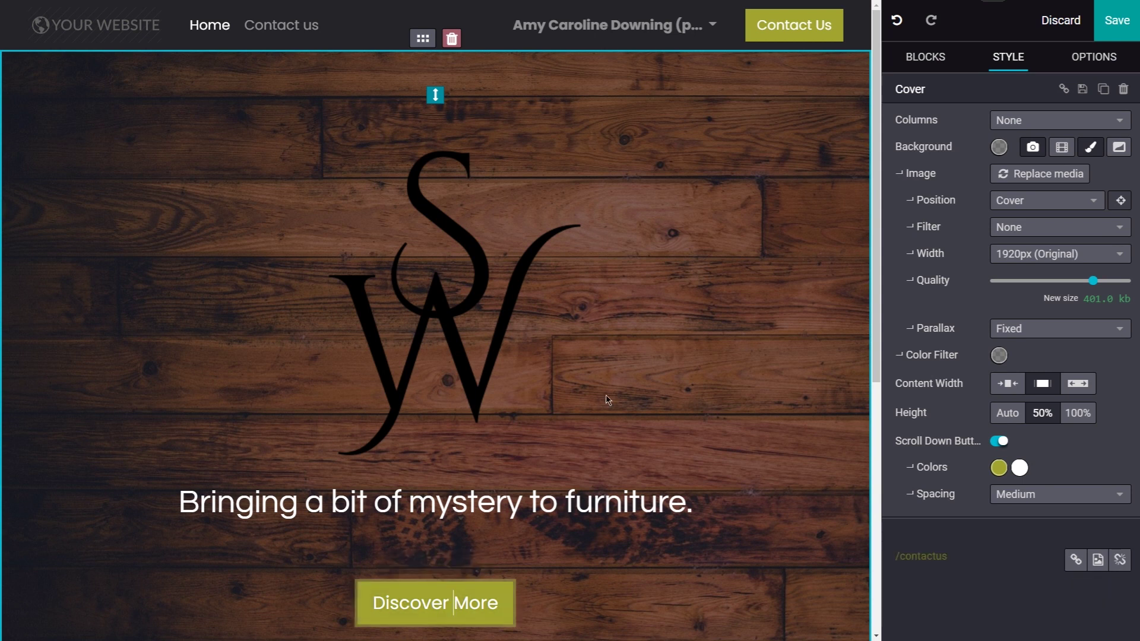
scroll(606, 399, down, 2)
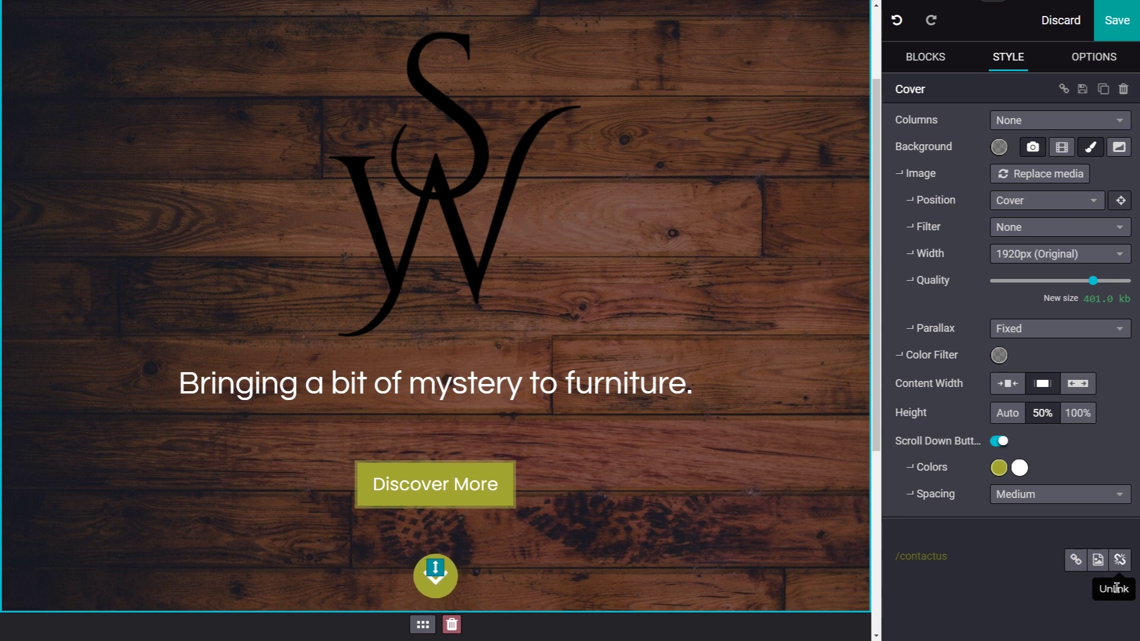
click(1120, 559)
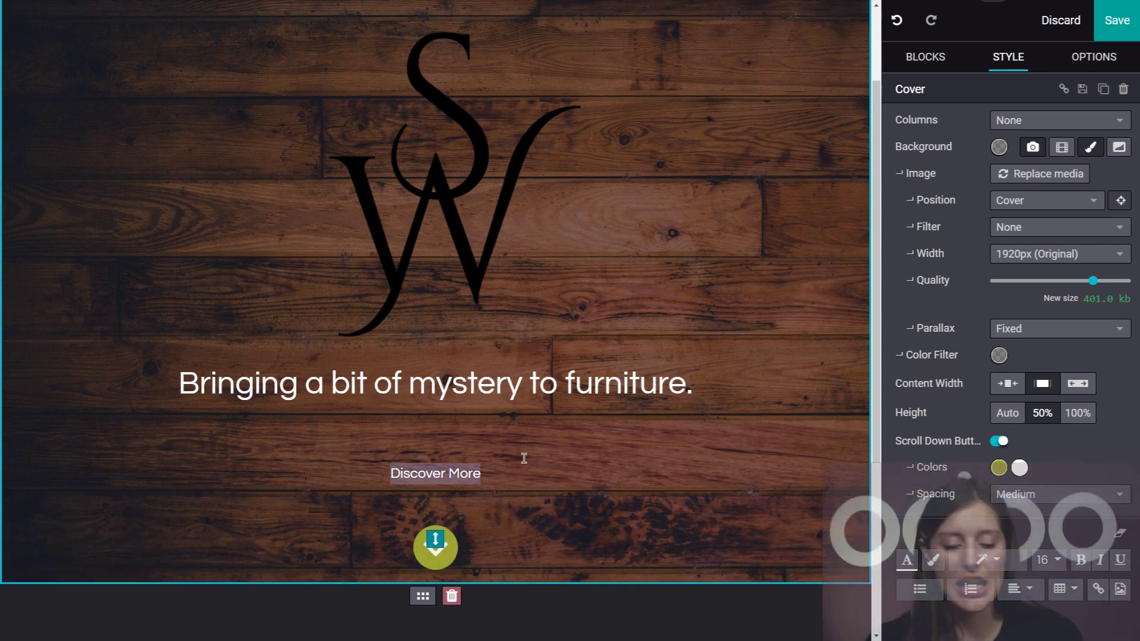
key(BackSpace)
click(319, 472)
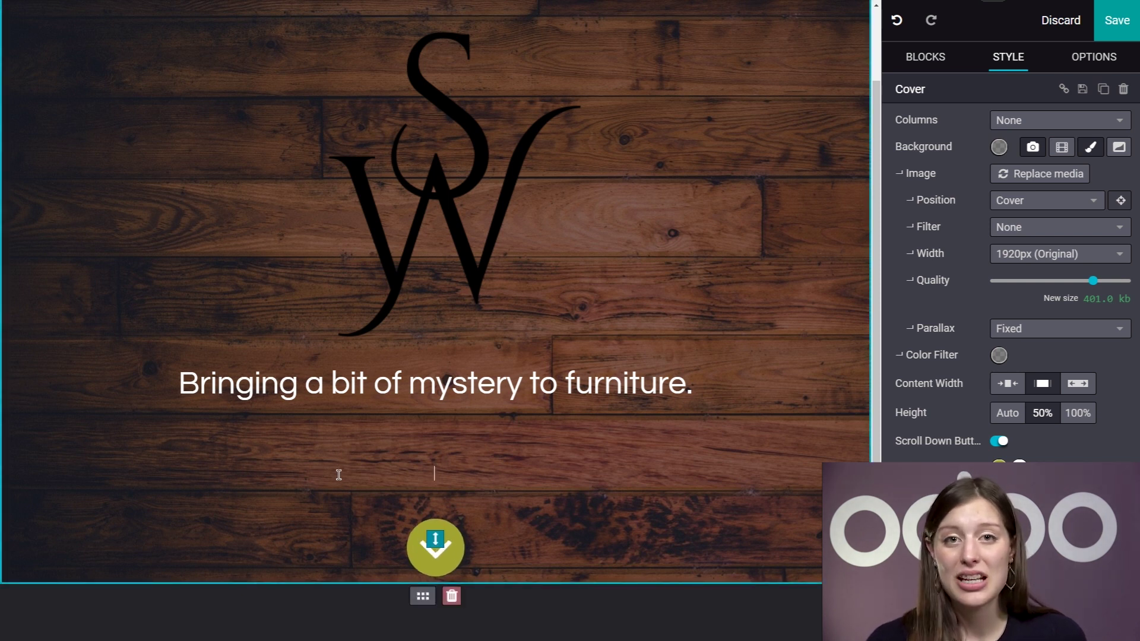
drag(438, 536, 435, 496)
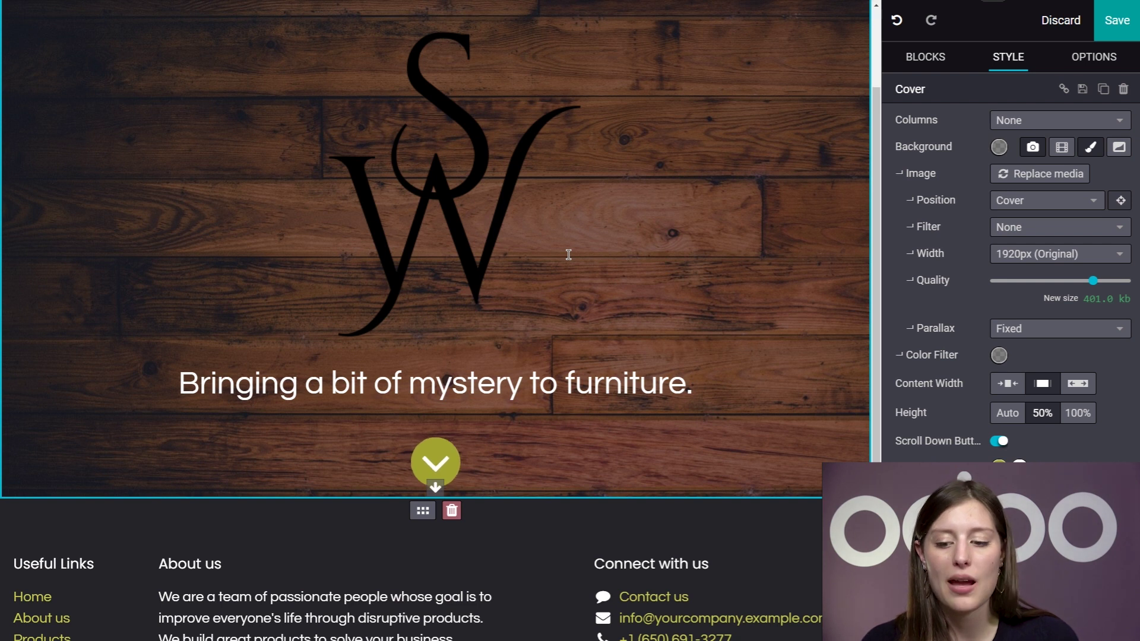
- Save the homepage edits and check the published cover with logo, tagline and scroll-down arrow
click(1116, 20)
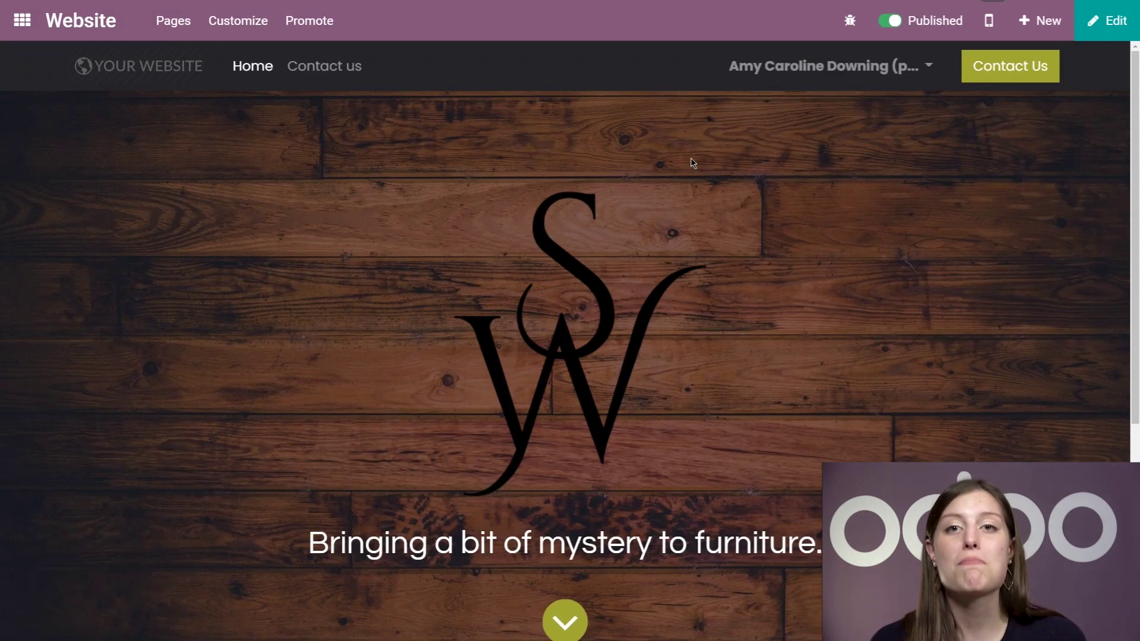
scroll(693, 178, down, 5)
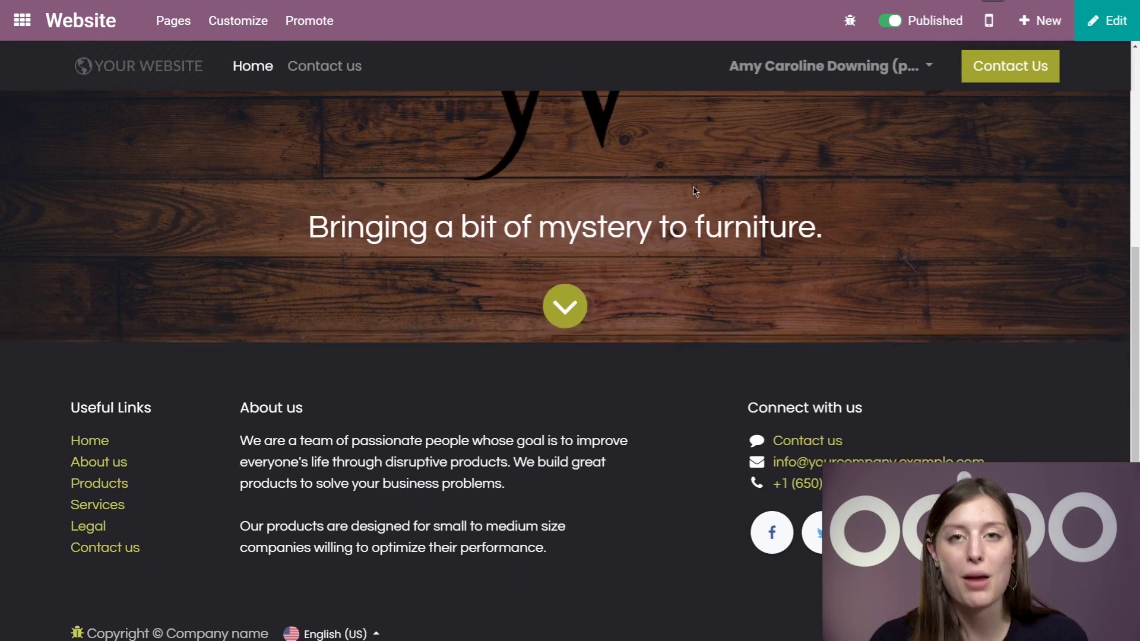
scroll(694, 191, up, 5)
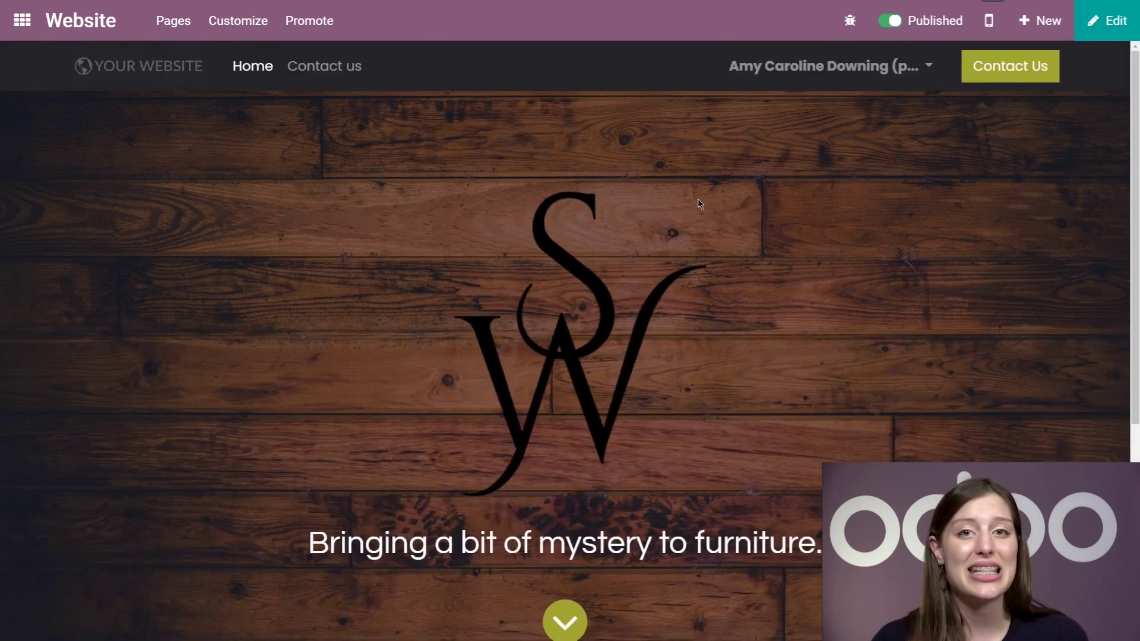